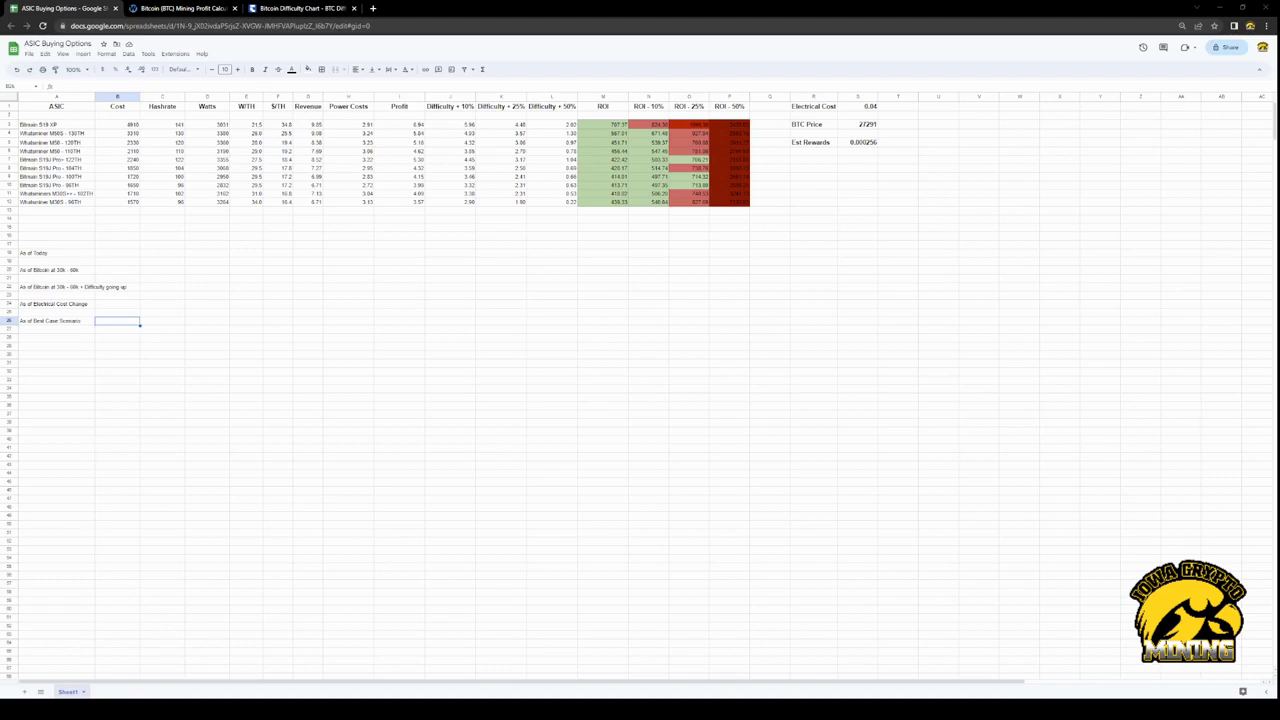
Inspect the Electrical Cost, a miner's Cost, the Power Costs formula, Profit and ROI values
left_click(857, 106)
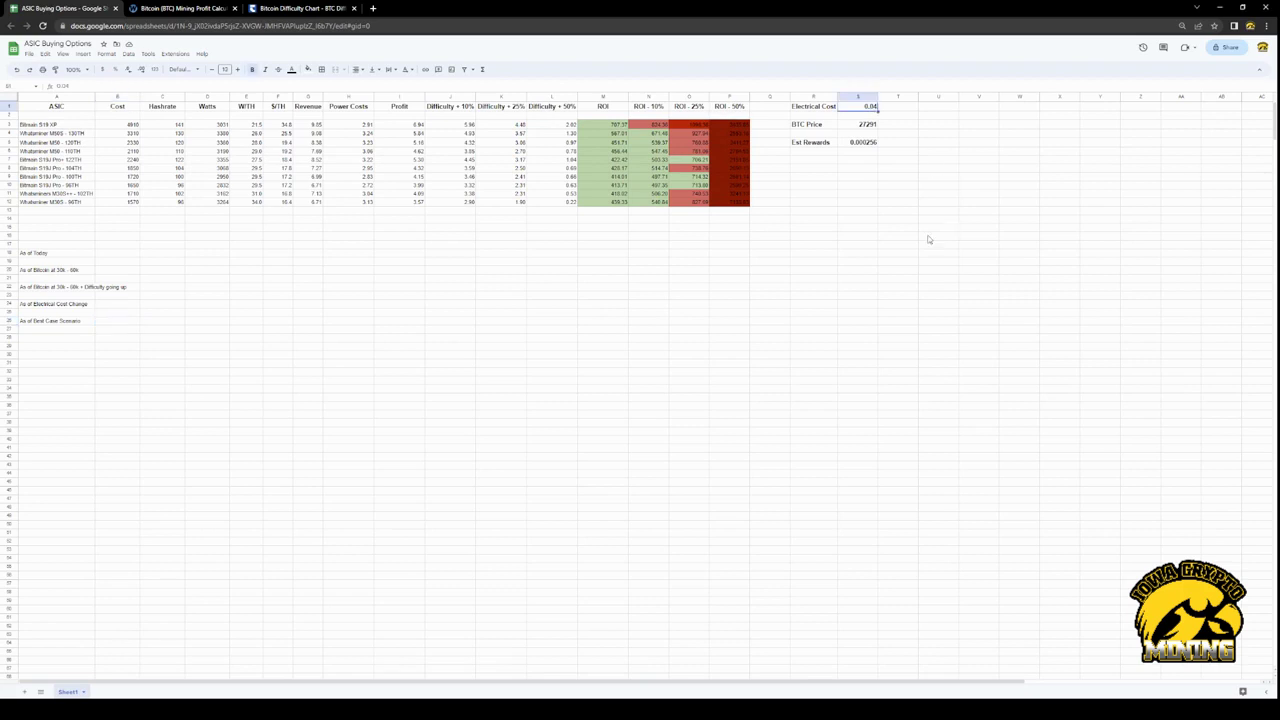
left_click(849, 241)
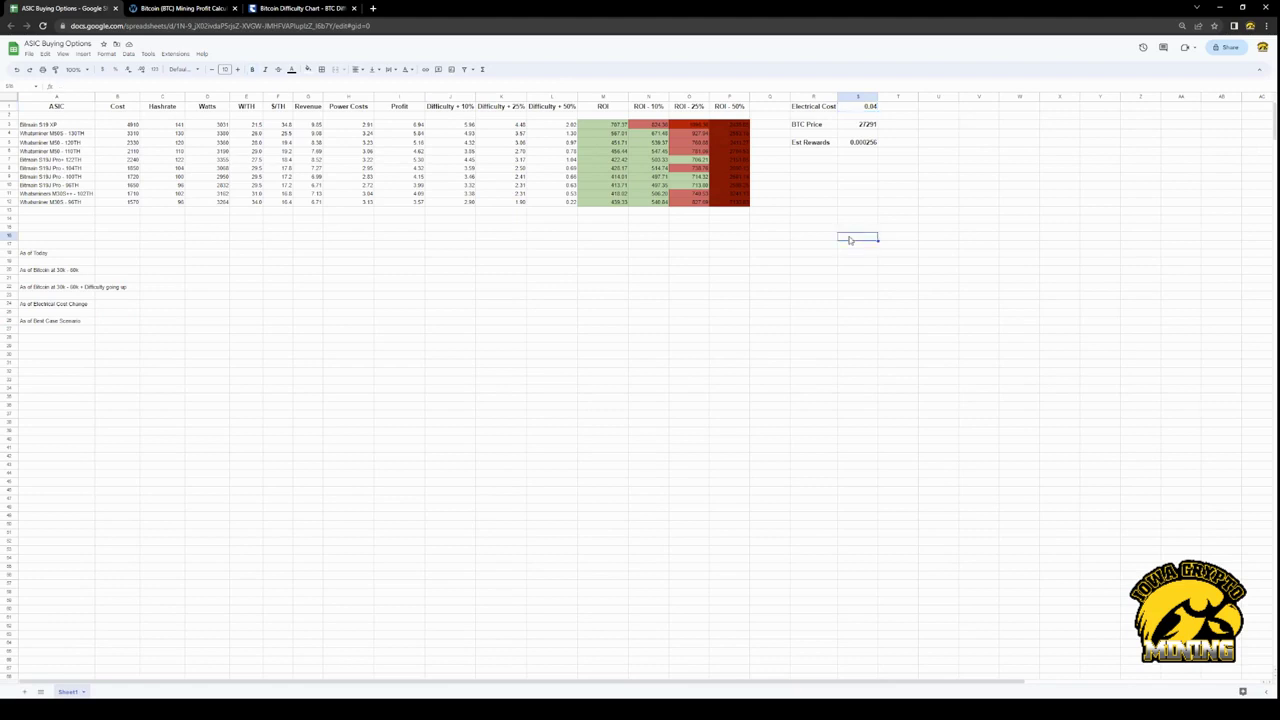
left_click(856, 109)
left_click(617, 166)
left_click(122, 169)
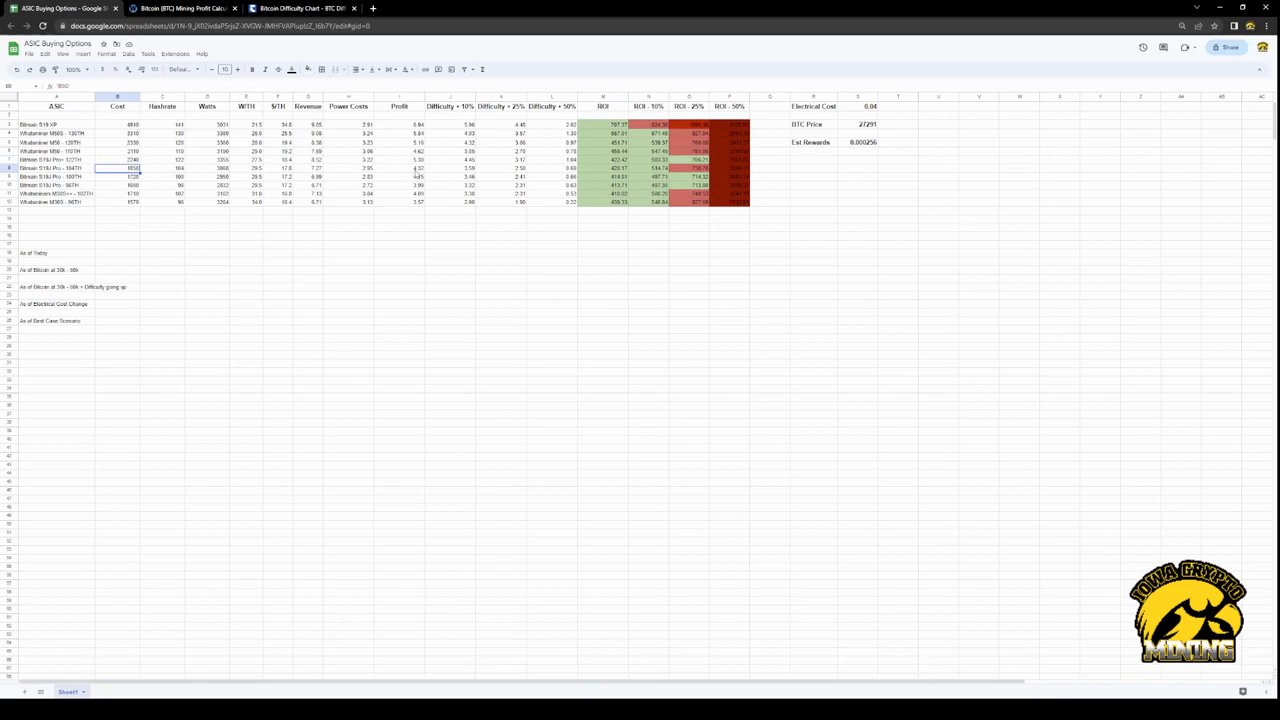
left_click(369, 176)
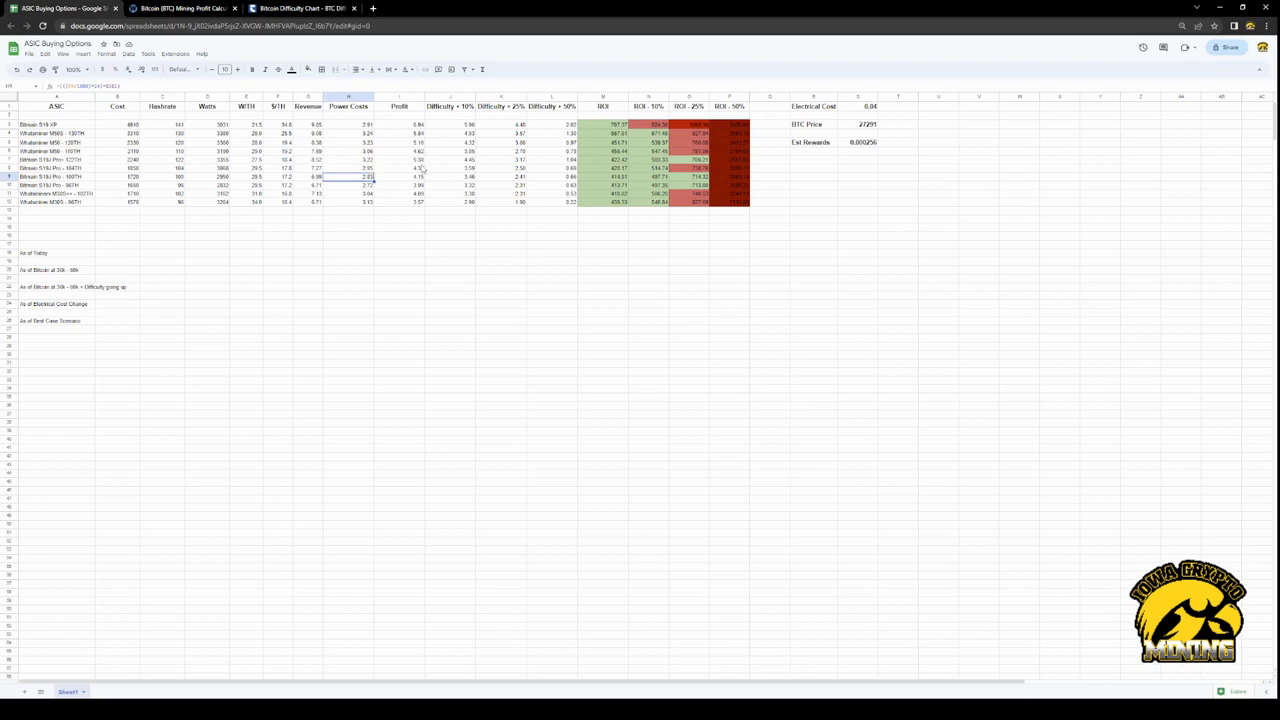
left_click(419, 161)
left_click(627, 170)
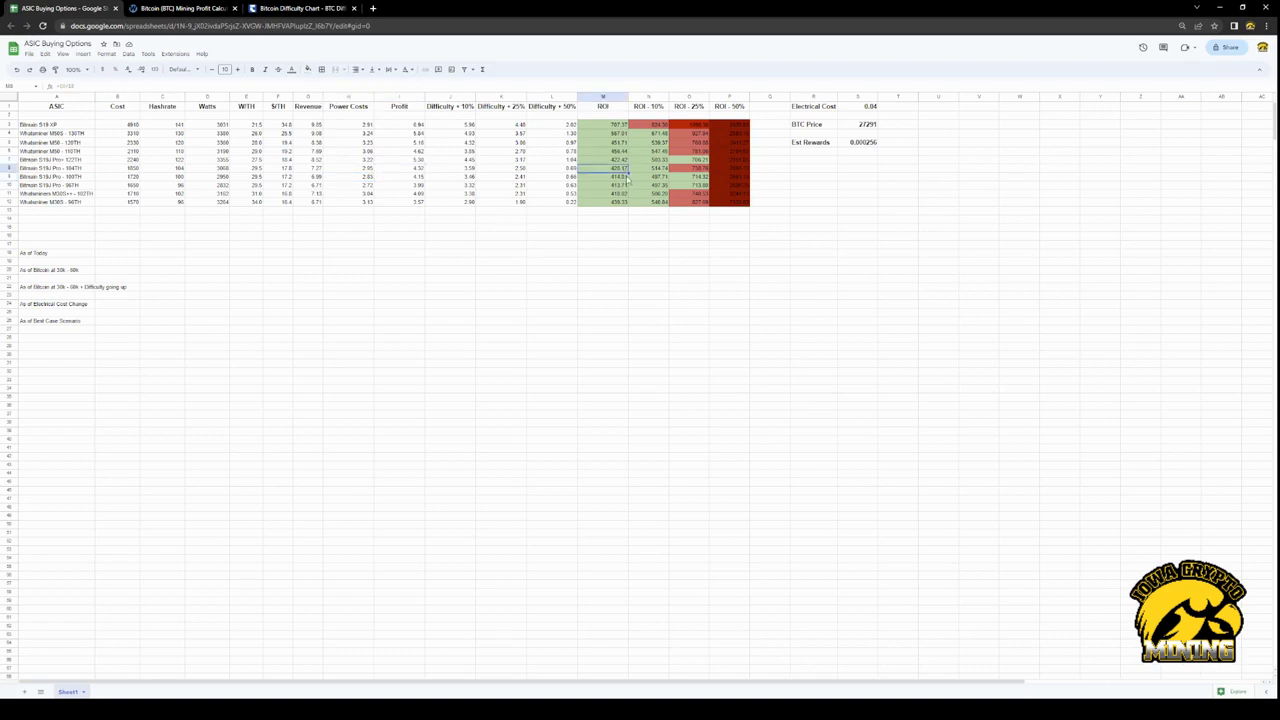
left_click(627, 177)
left_click(627, 186)
Review the ROI values for rows 3–11 and the 'As of Bitcoin at 30k - 60k' label
left_click(621, 168)
left_click(621, 160)
left_click(620, 185)
left_click(619, 169)
left_click(613, 124)
left_click(622, 168)
key("Down")
key("Down")
key("Down")
left_click(625, 178)
key("Down")
key("Down")
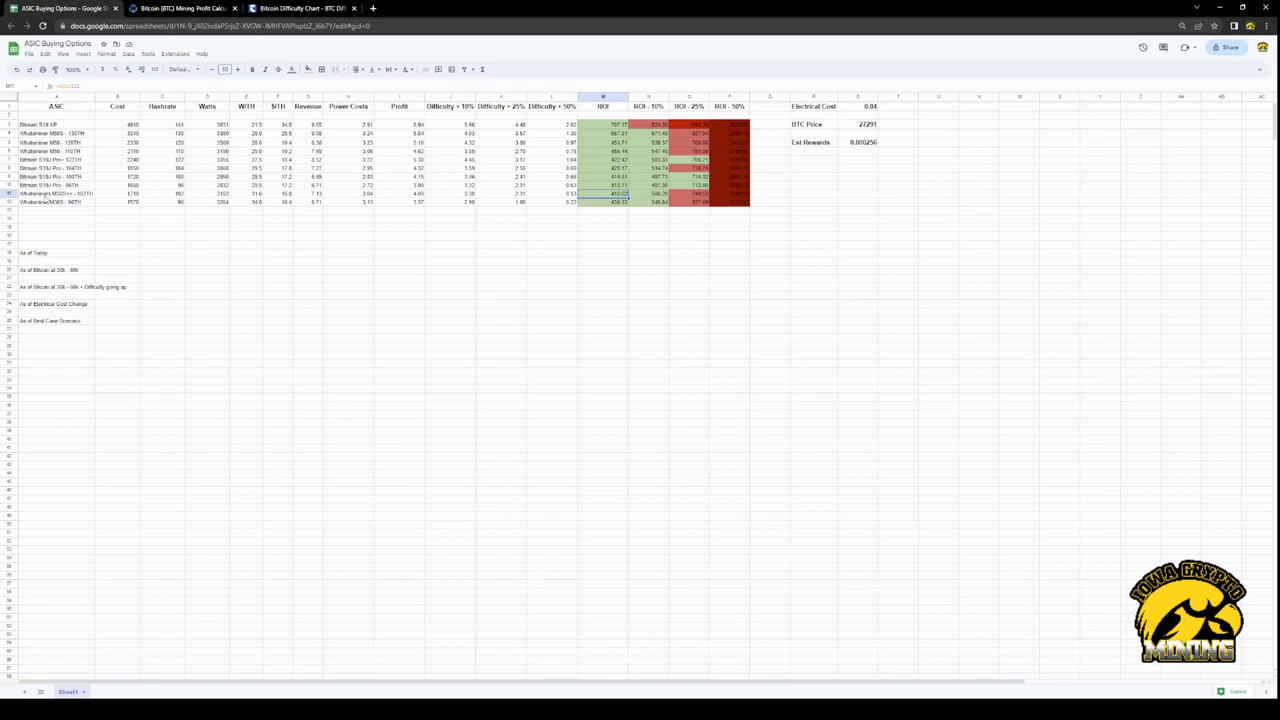
left_click(132, 195)
left_click(612, 195)
left_click(41, 272)
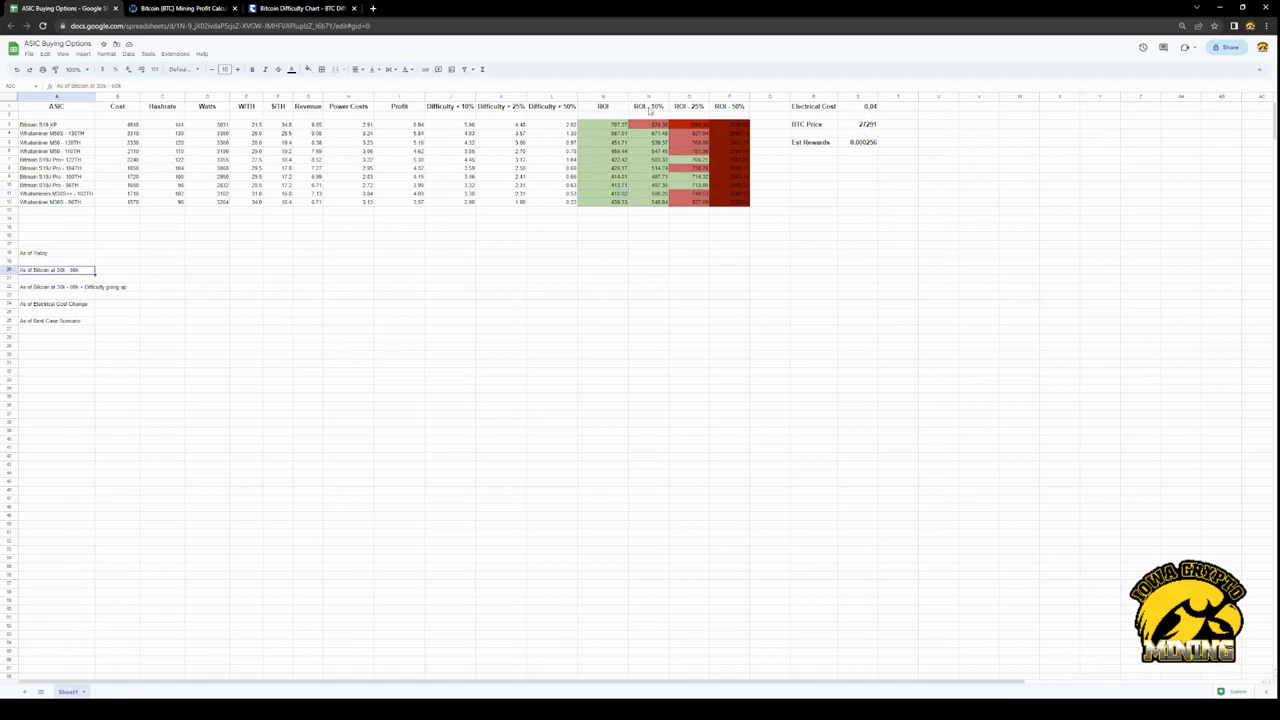
Change the BTC Price from 27291 to 30000, using undo and redo to compare ROI
left_click(865, 126)
type("300")
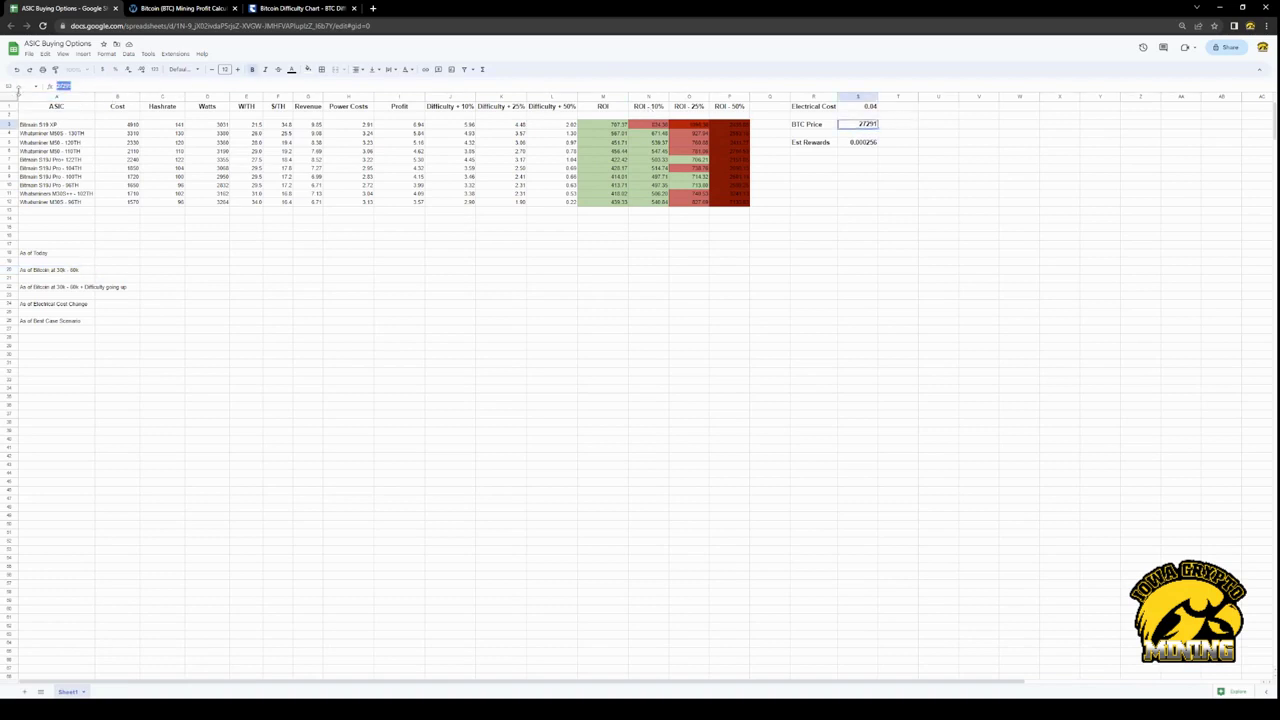
type("00")
key("Tab")
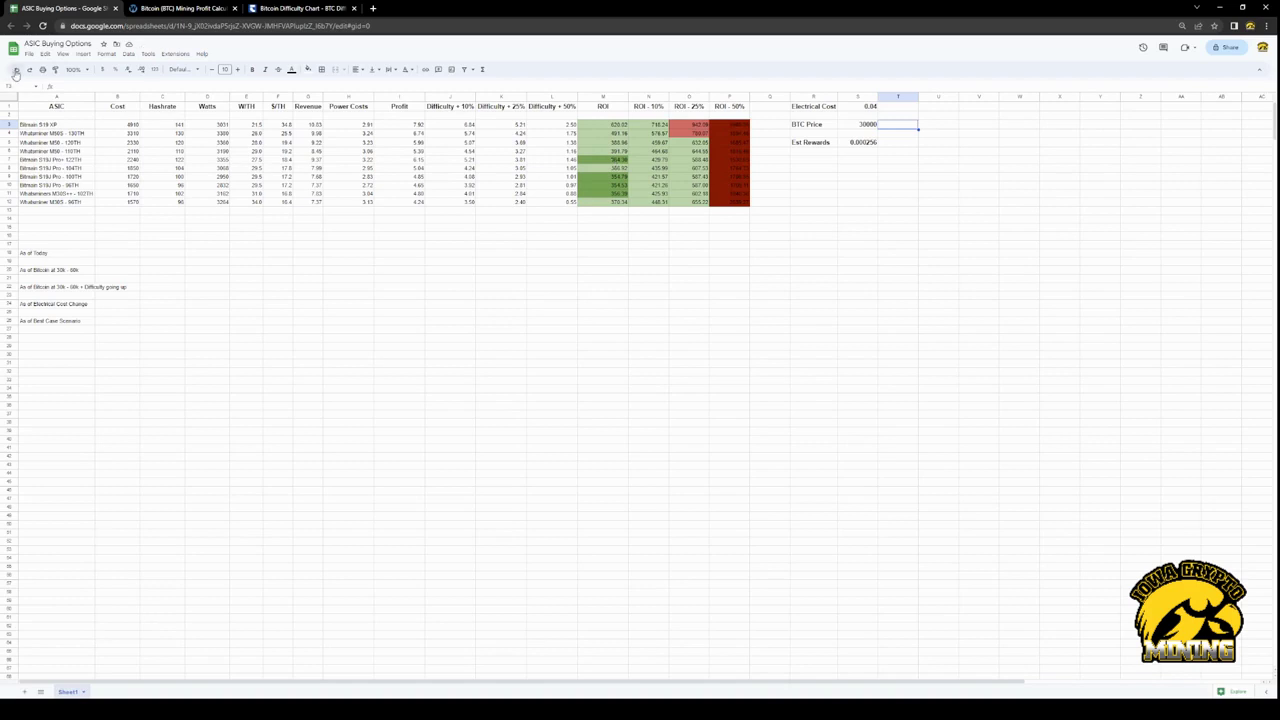
key("ctrl+z")
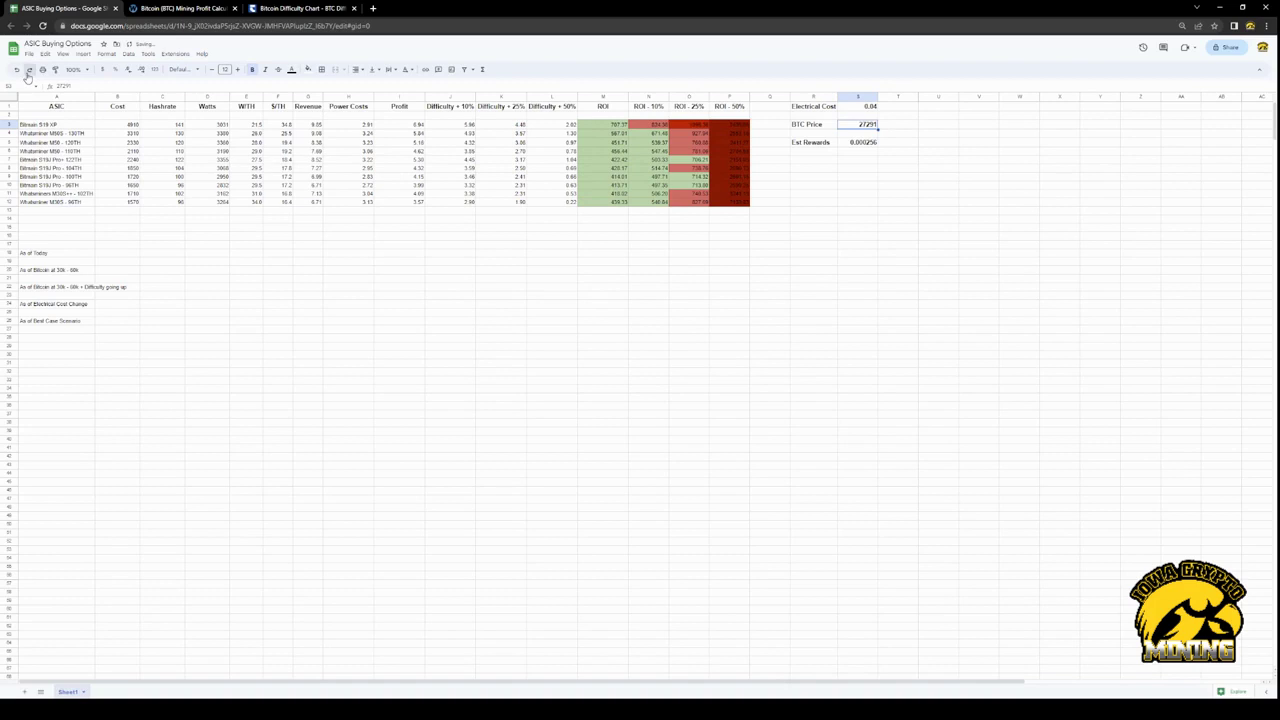
left_click(29, 69)
Check the recalculated ROI values against Est Rewards and the 30000 BTC Price
left_click(620, 186)
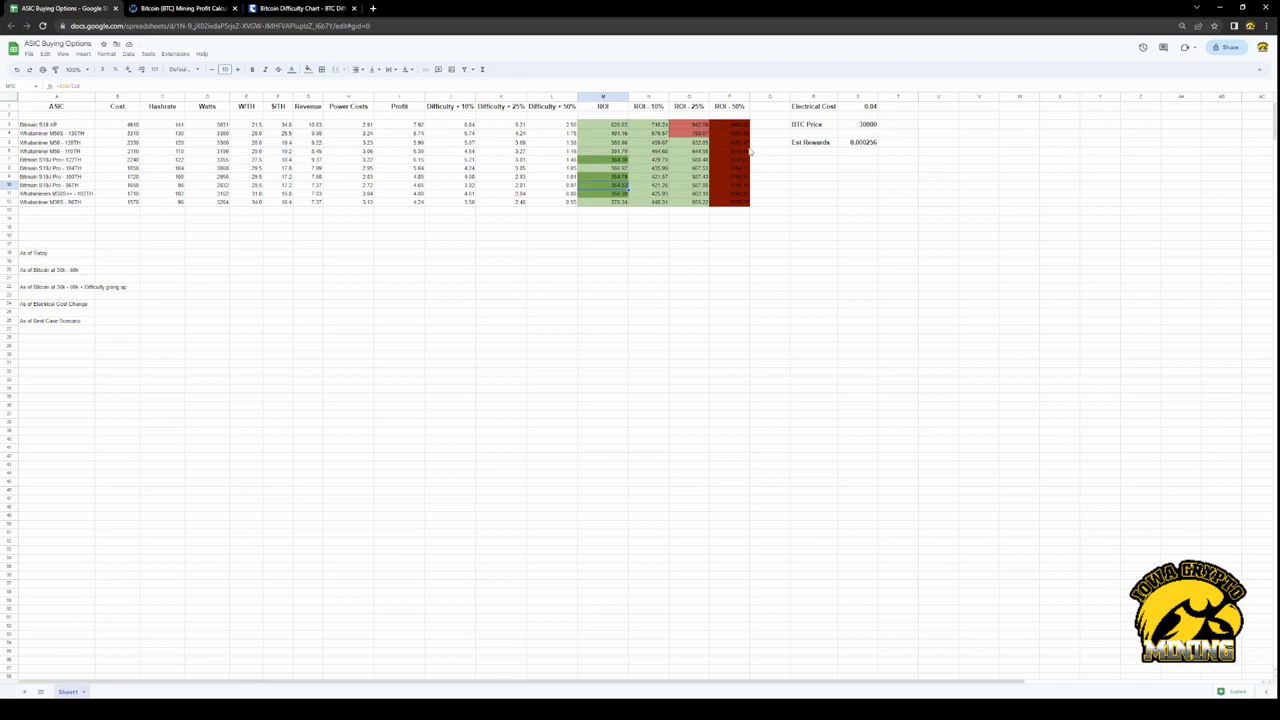
left_click(866, 145)
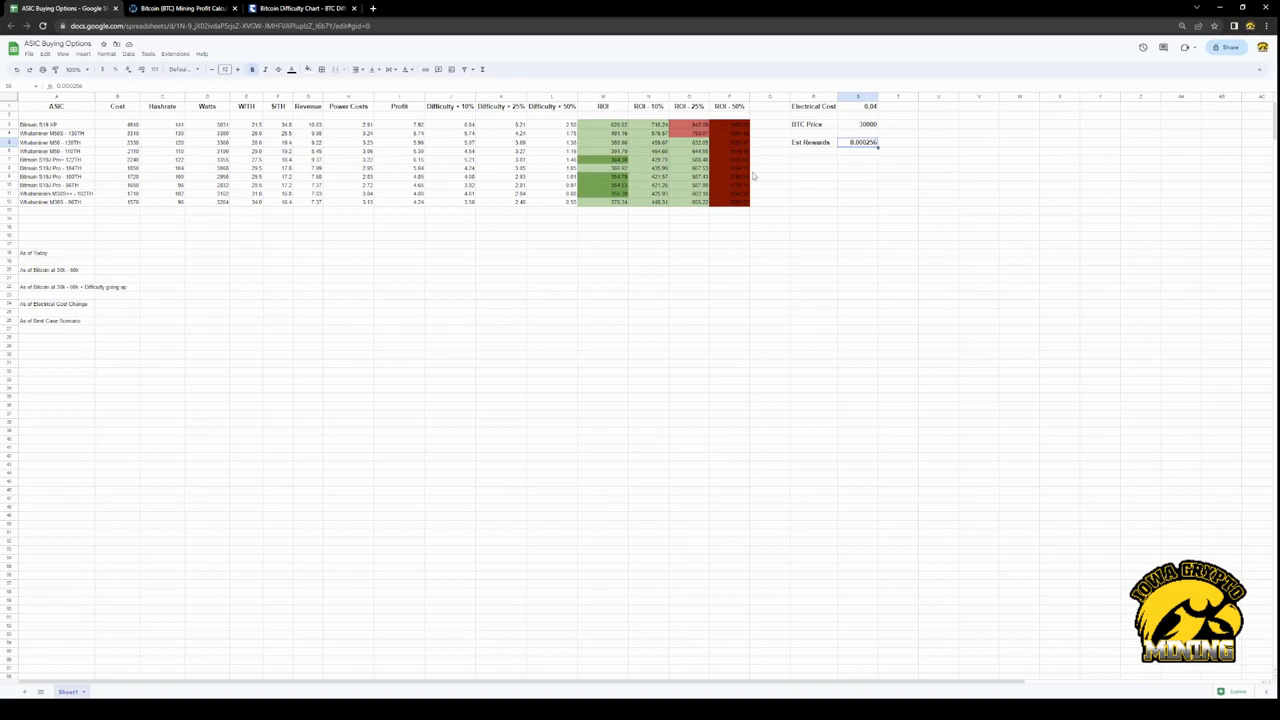
left_click(850, 126)
left_click(627, 185)
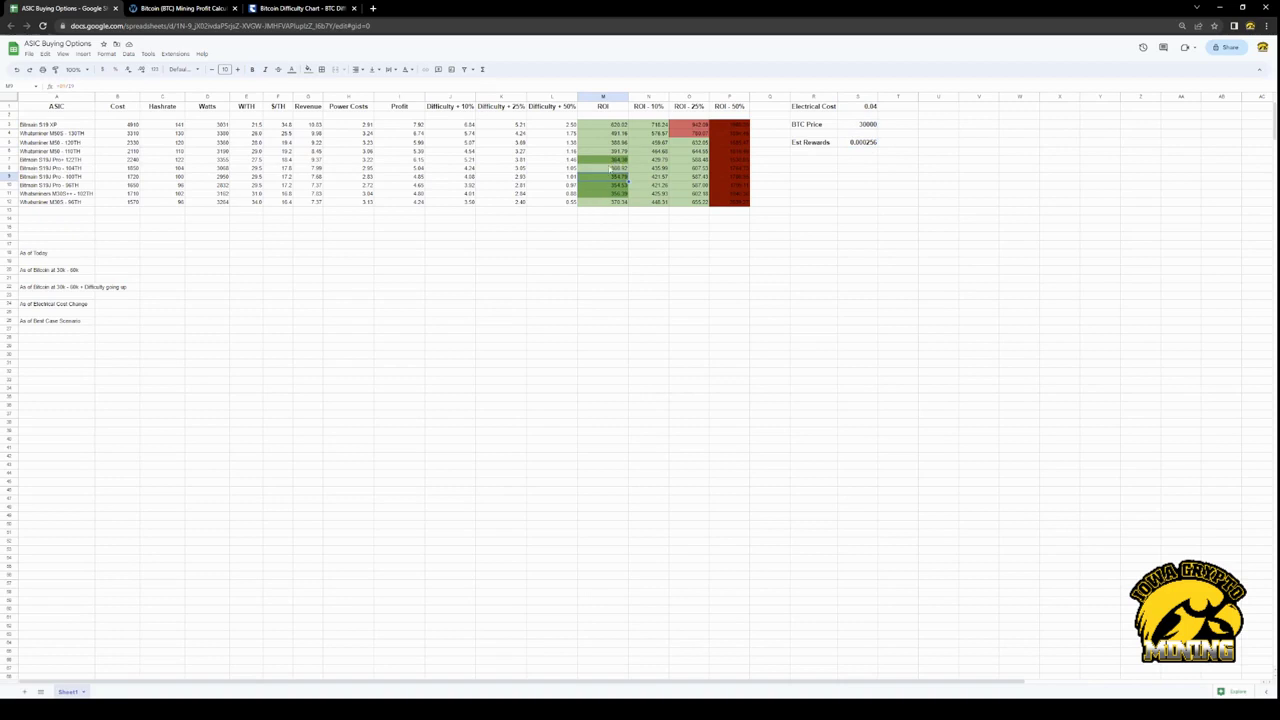
left_click(617, 132)
left_click(620, 160)
Check the row 10–11 ROI values, then enter 45000 as the BTC Price
left_click(624, 186)
left_click(622, 194)
left_click(865, 124)
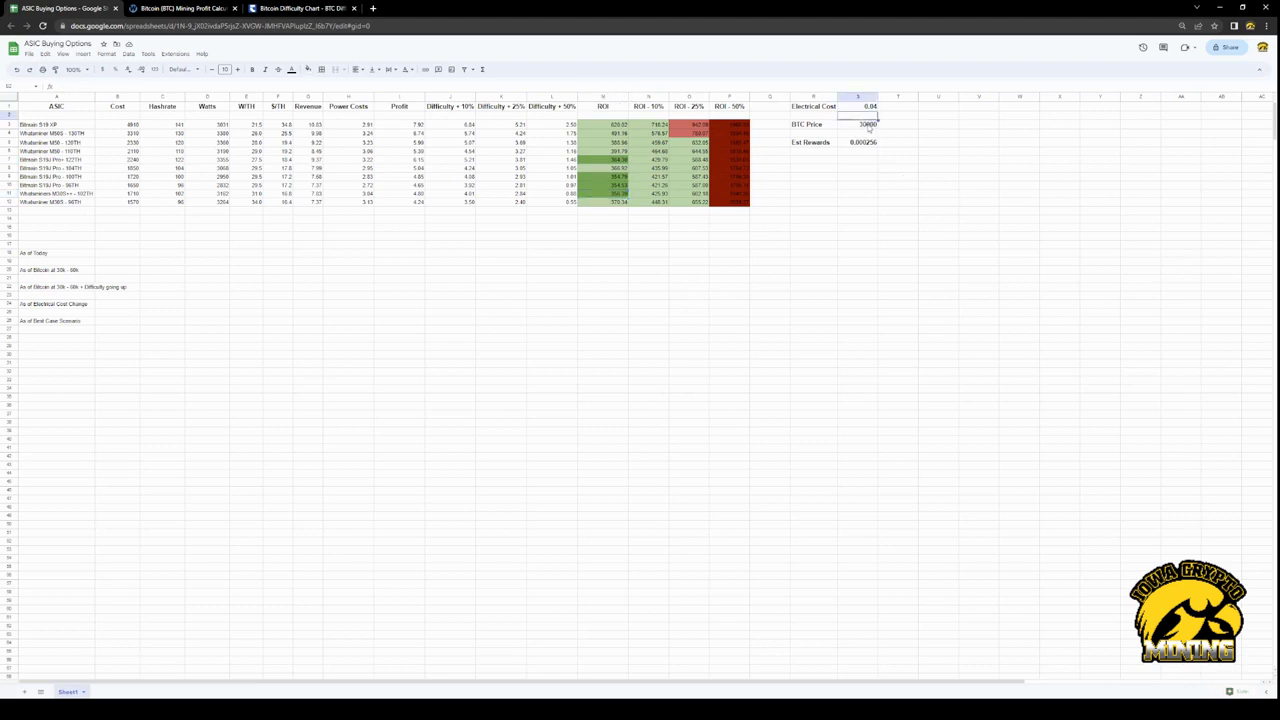
type("45000")
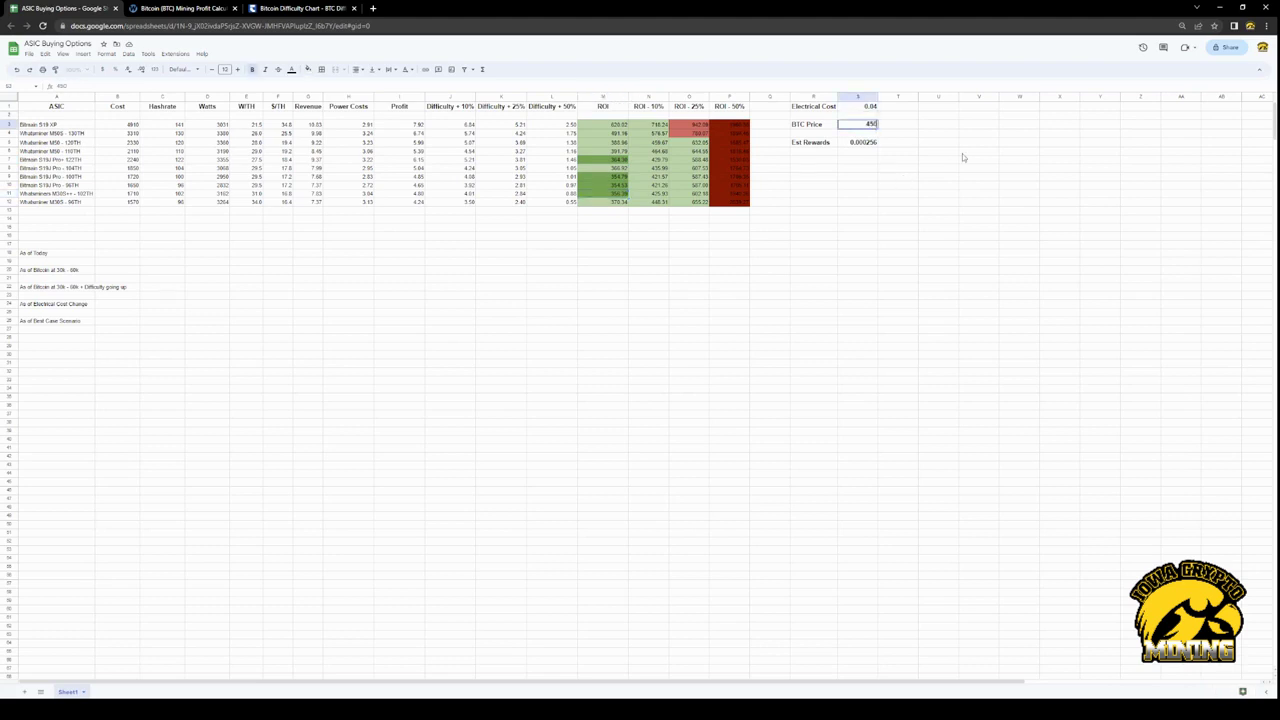
left_click(907, 177)
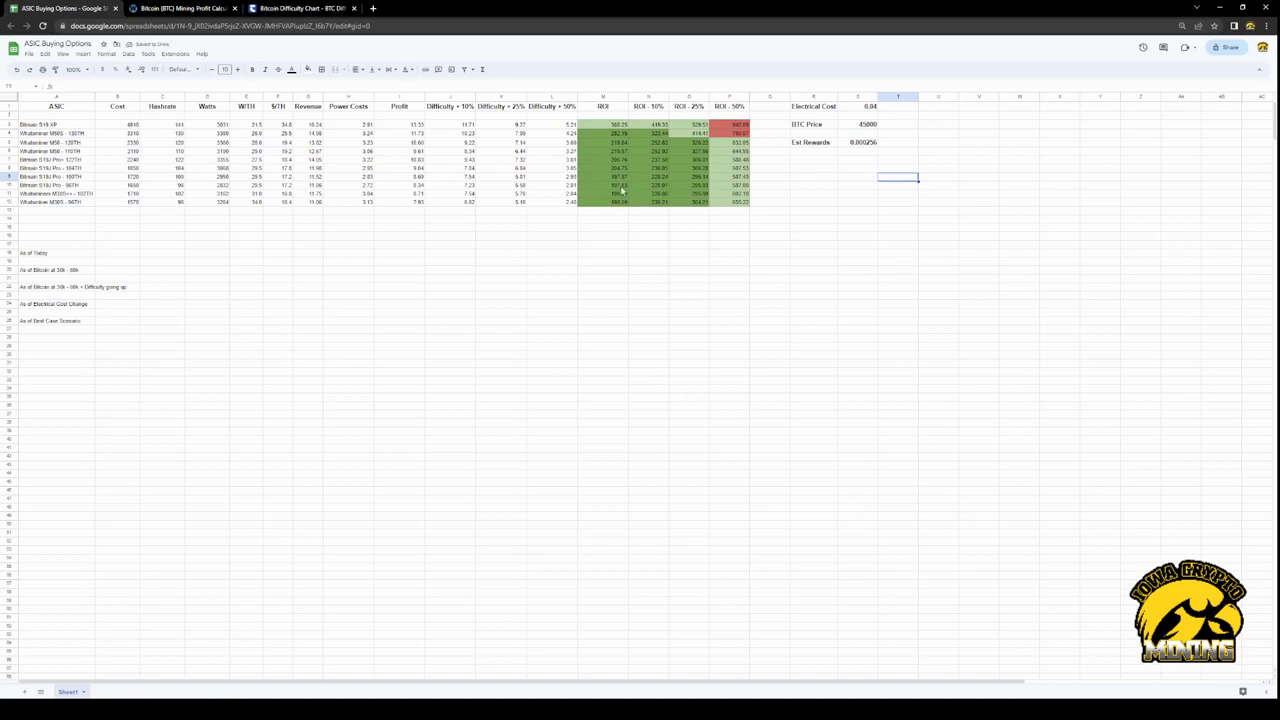
Review the recalculated ROI for rows 3, 5 and 7 and the row 3 miner's Hashrate
left_click(612, 125)
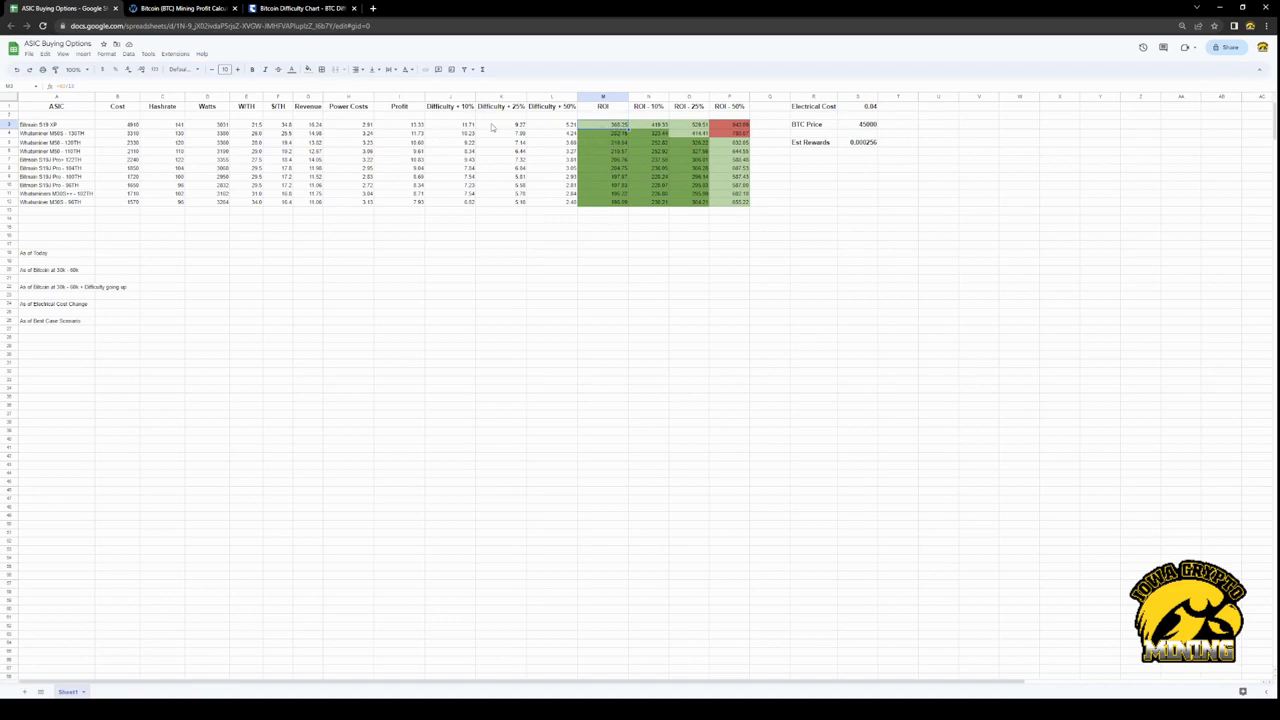
left_click(171, 126)
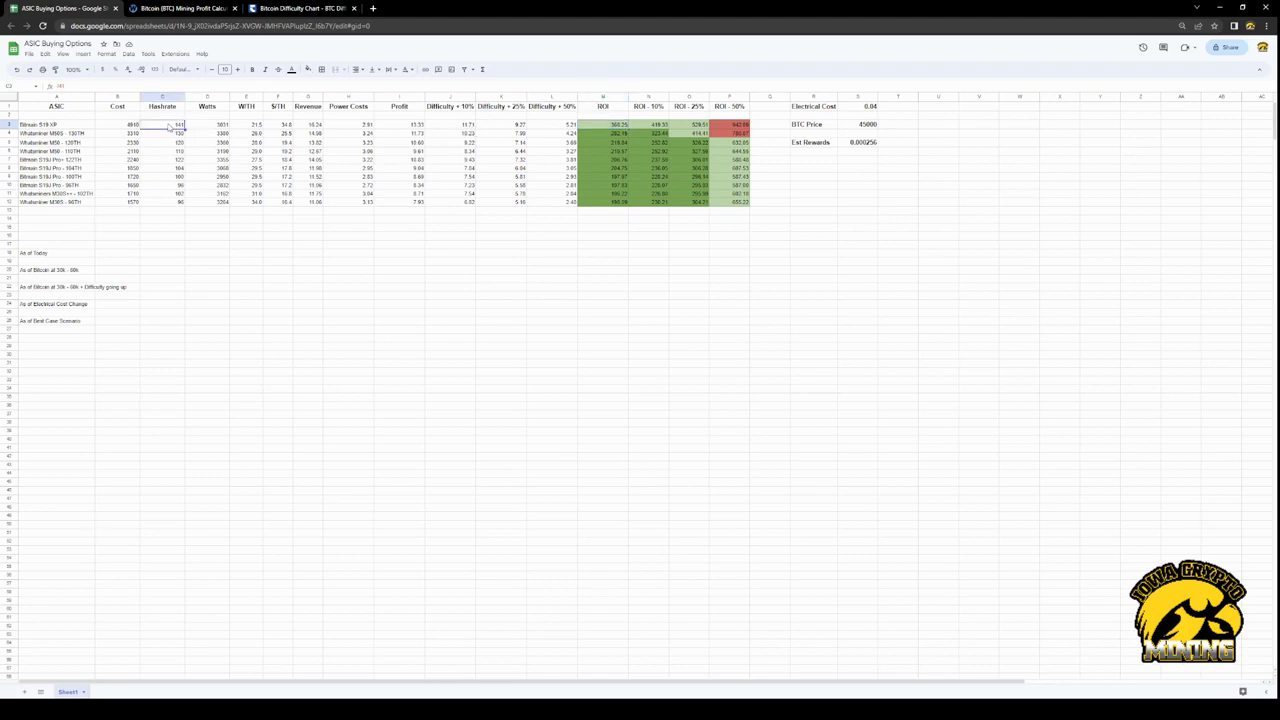
left_click(620, 160)
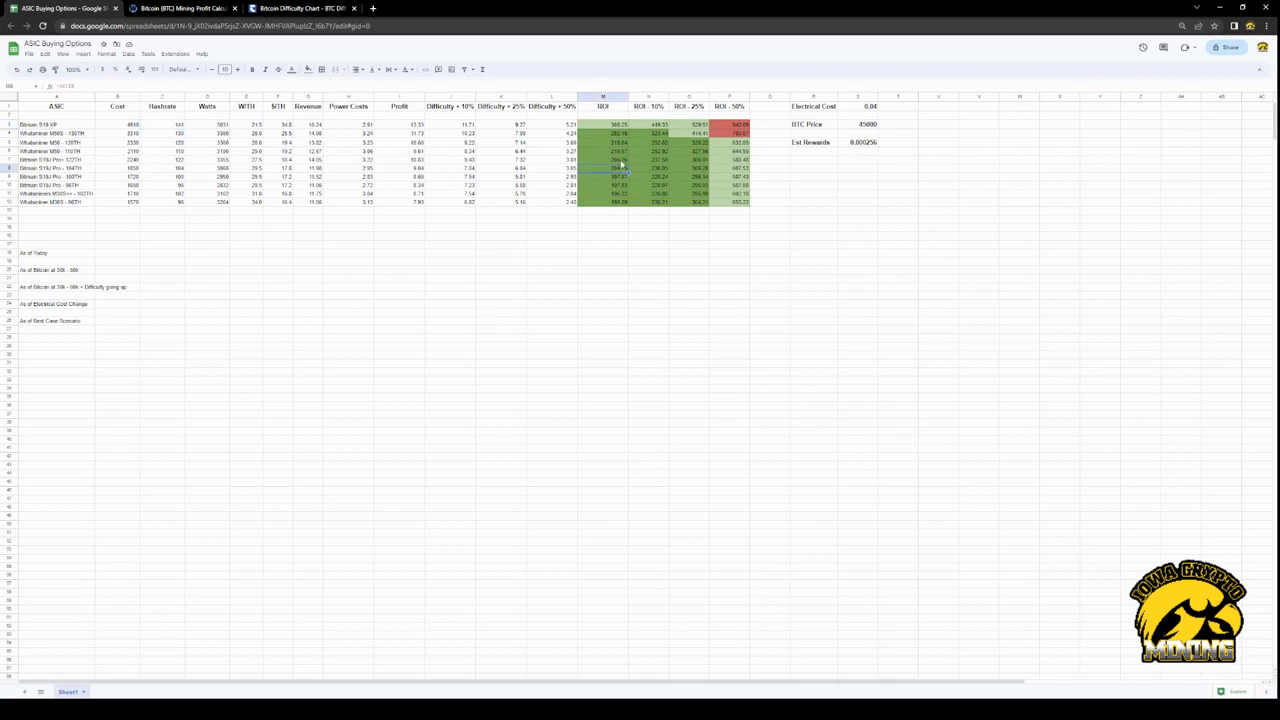
left_click(621, 143)
left_click(866, 126)
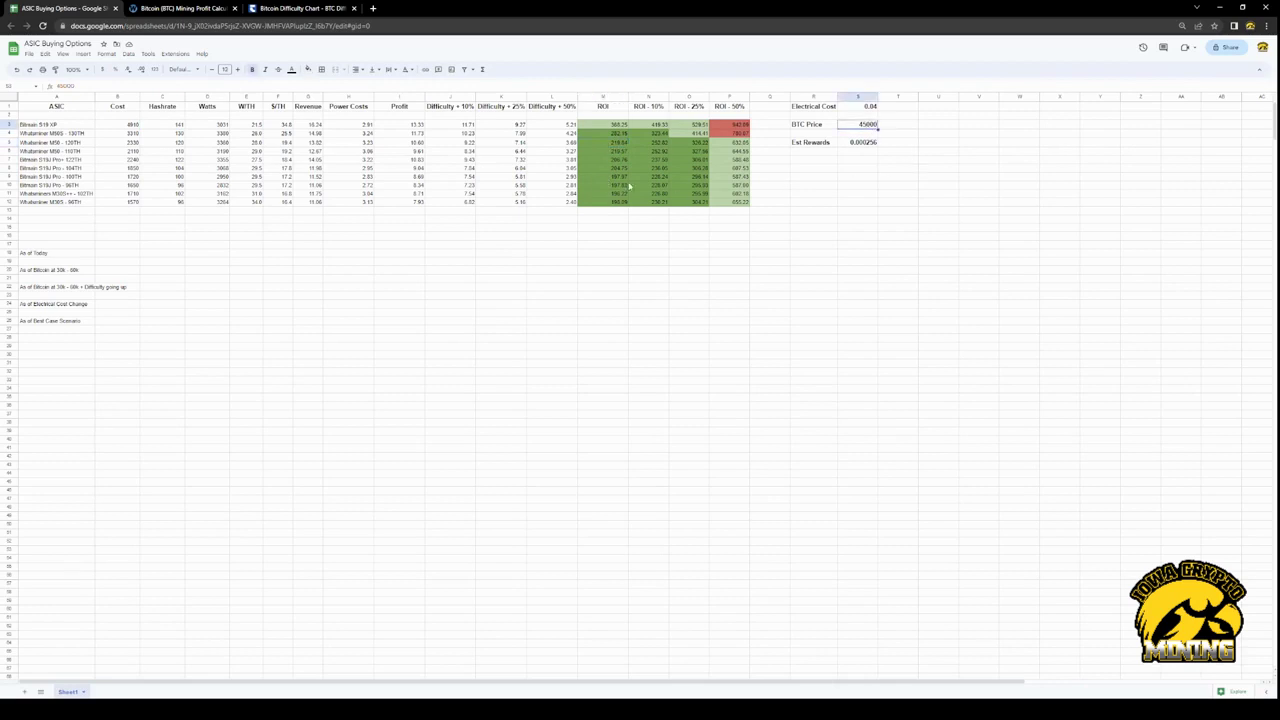
Enter 60000 as the BTC Price and compare the ROI, ROI -10%, -25% and -50% headers
type("60000")
left_click(849, 185)
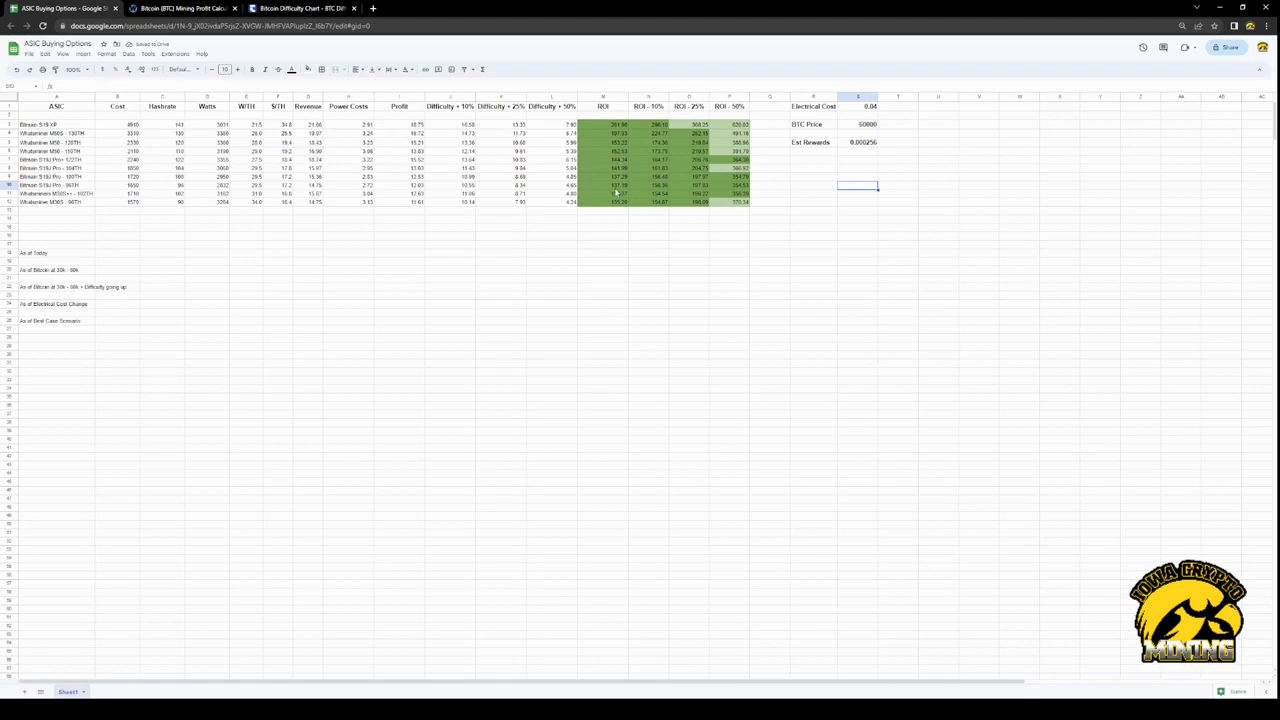
left_click(660, 128)
left_click(662, 109)
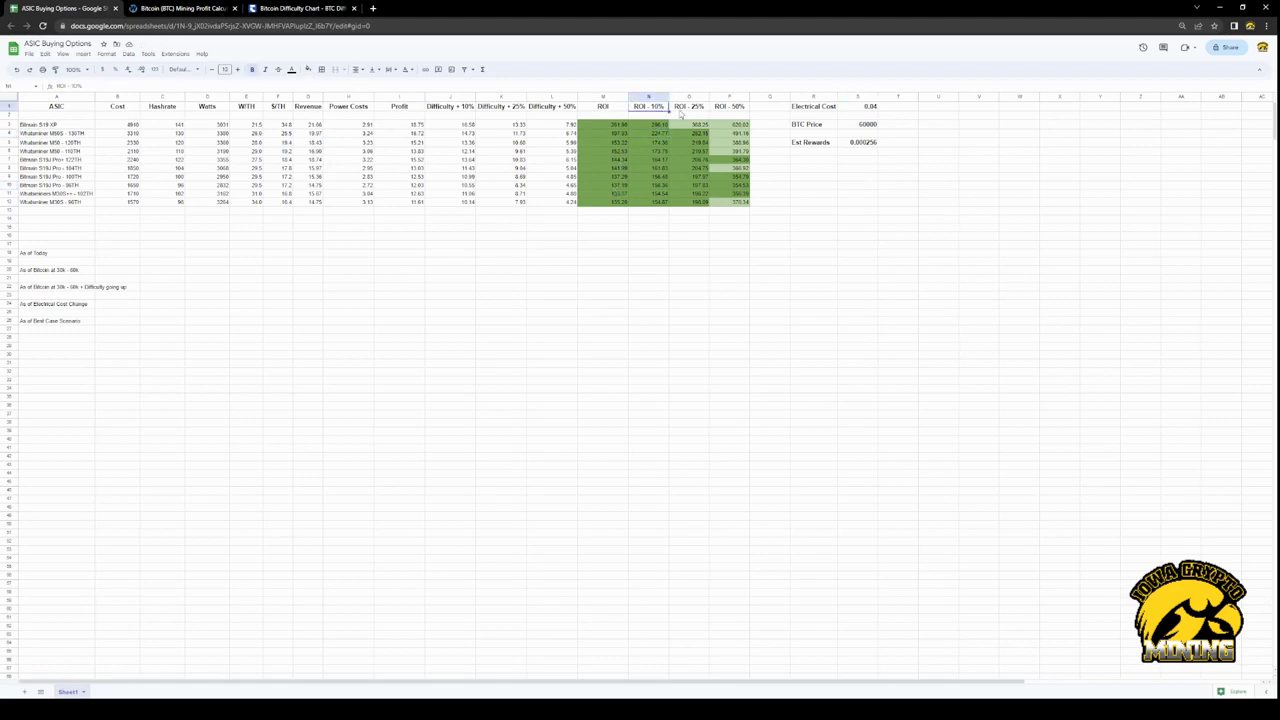
left_click(693, 109)
left_click(735, 109)
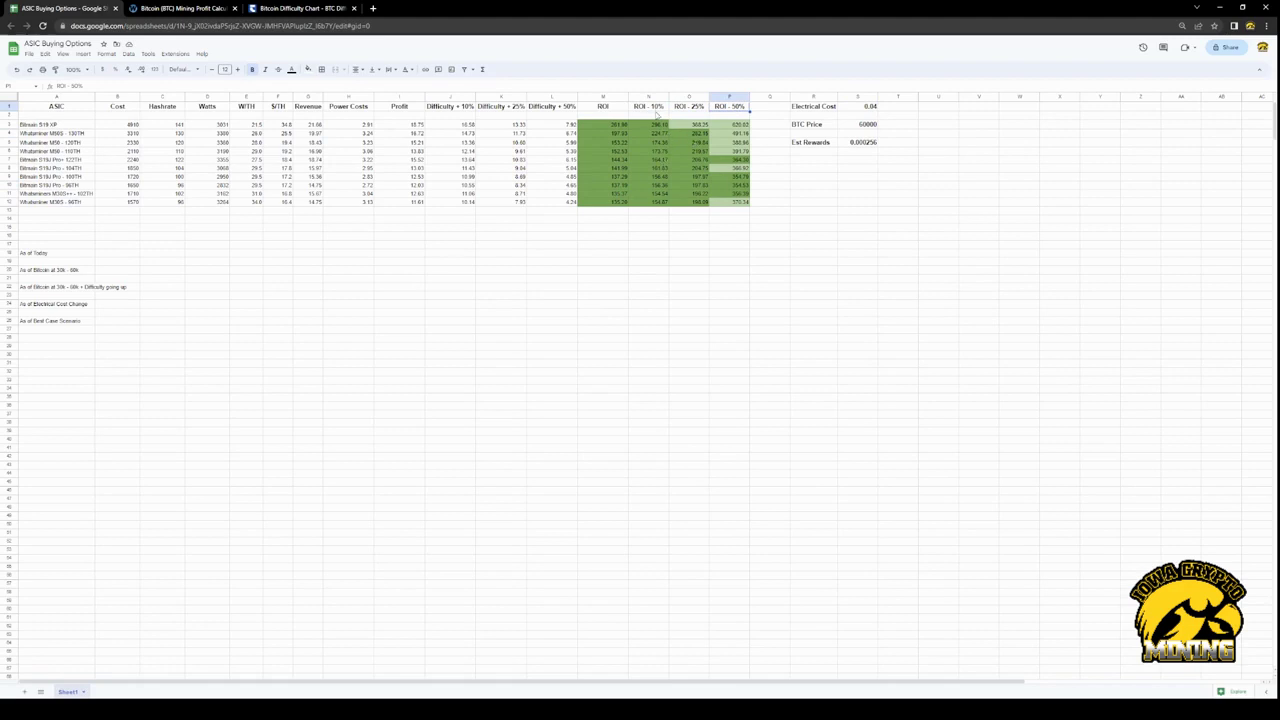
left_click(655, 108)
left_click(605, 106)
Review Electrical Cost, BTC Price, Est Rewards and row 10's ROI across every scenario column
left_click(869, 108)
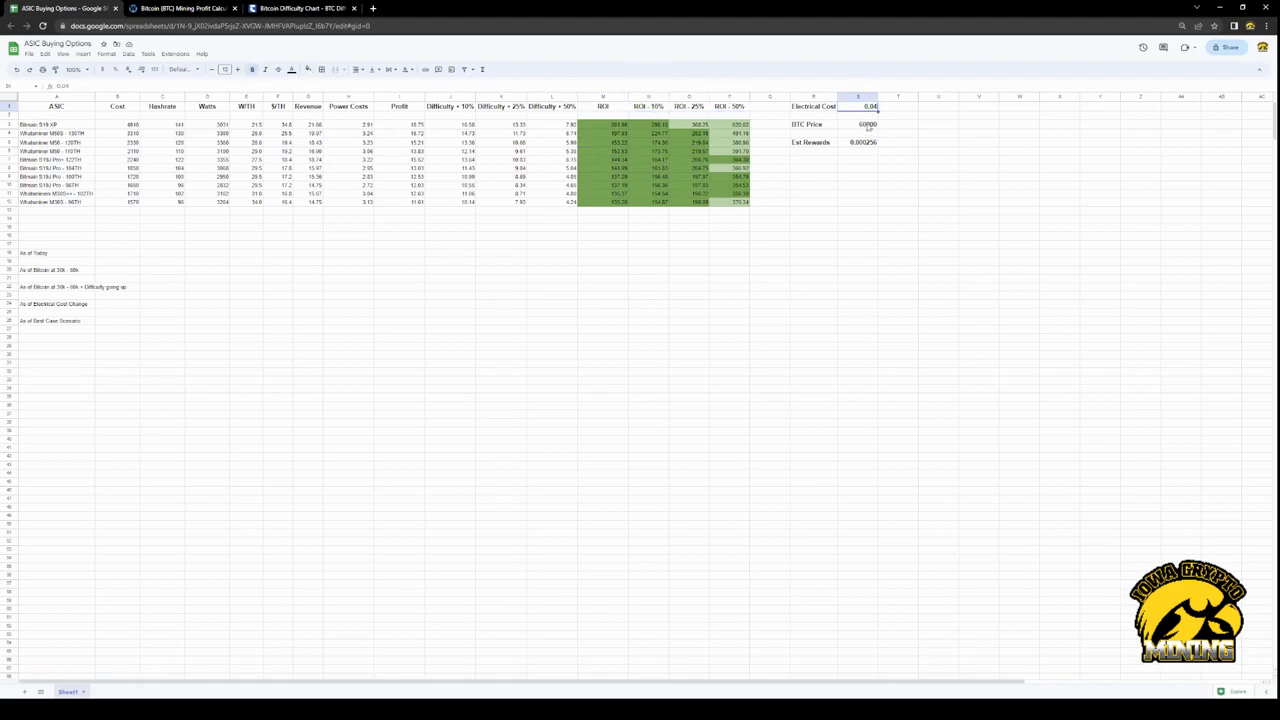
left_click(866, 125)
left_click(864, 143)
left_click(650, 107)
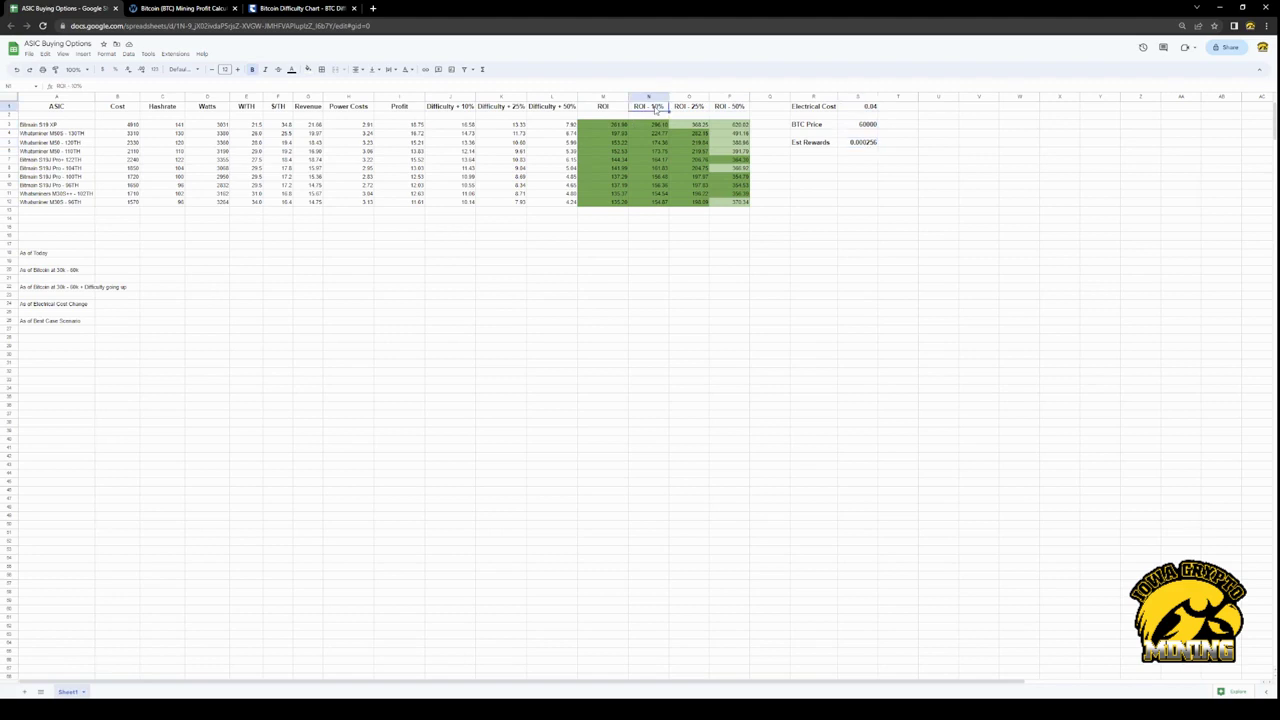
left_click(654, 162)
left_click(653, 184)
left_click(617, 188)
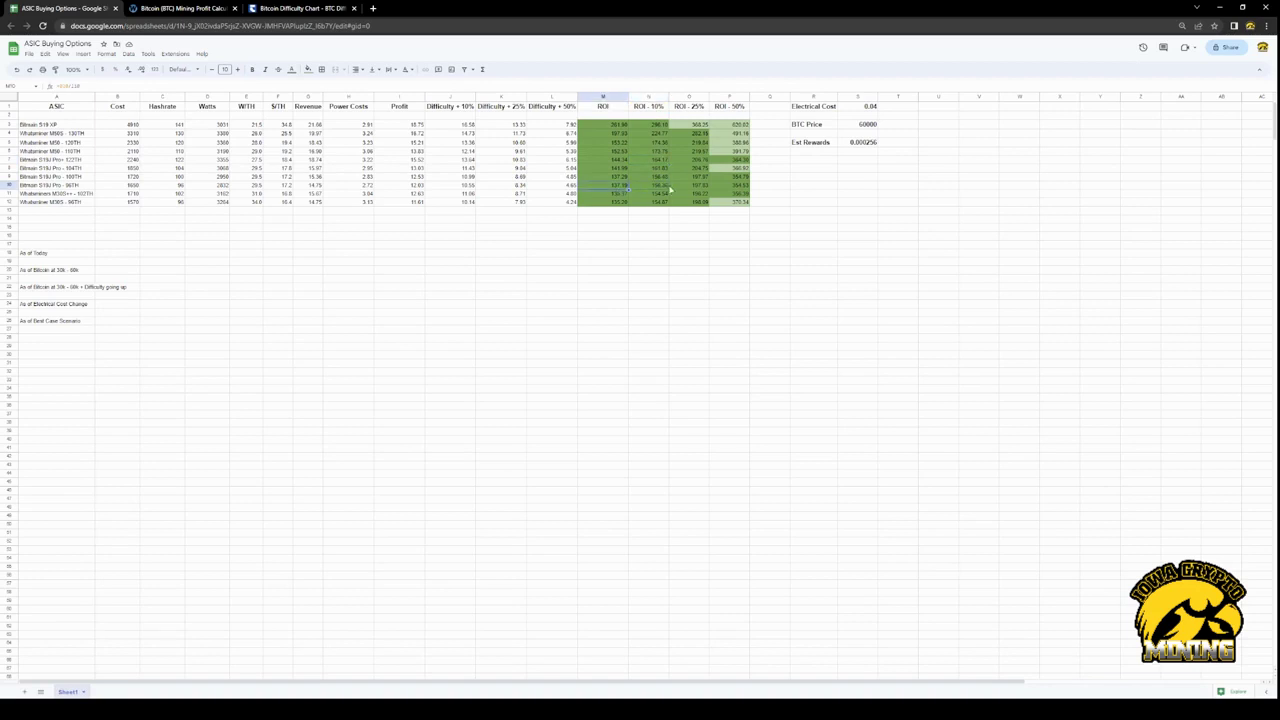
left_click(662, 189)
left_click(700, 188)
left_click(735, 188)
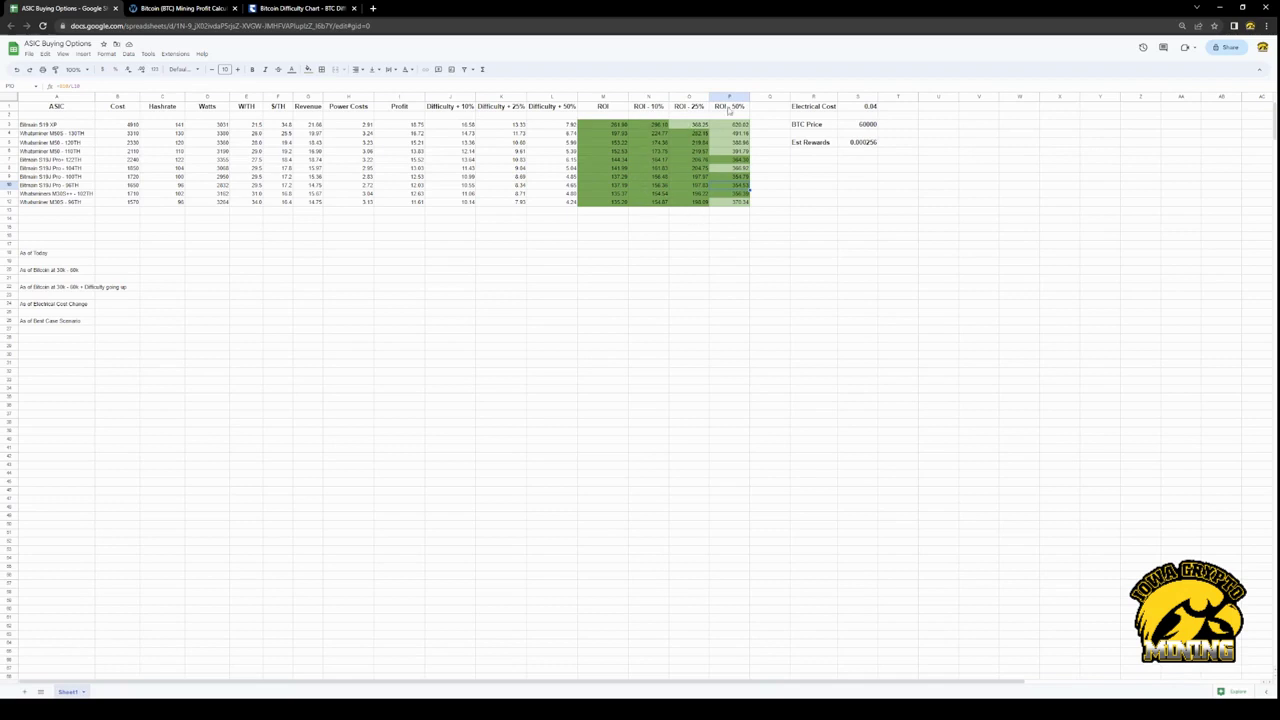
left_click(866, 124)
Restore the BTC Price to 27291 and check row 10's ROI across the scenario columns
type("27291")
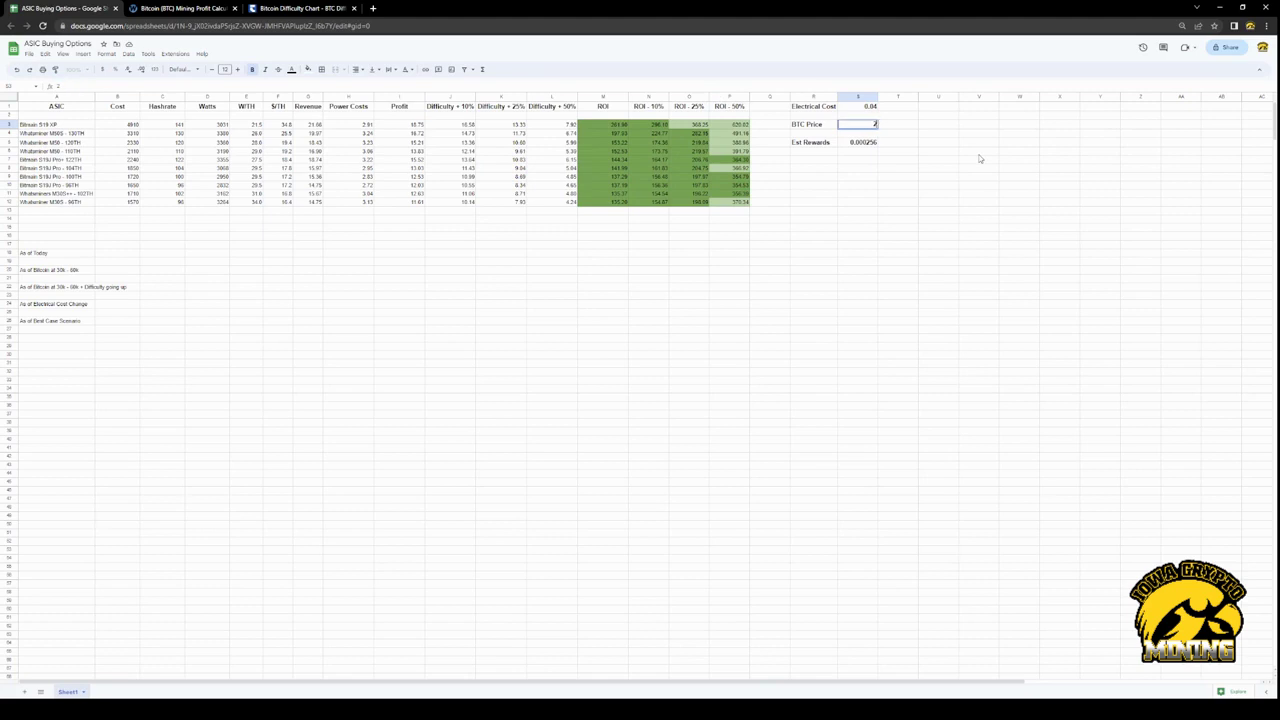
left_click(901, 181)
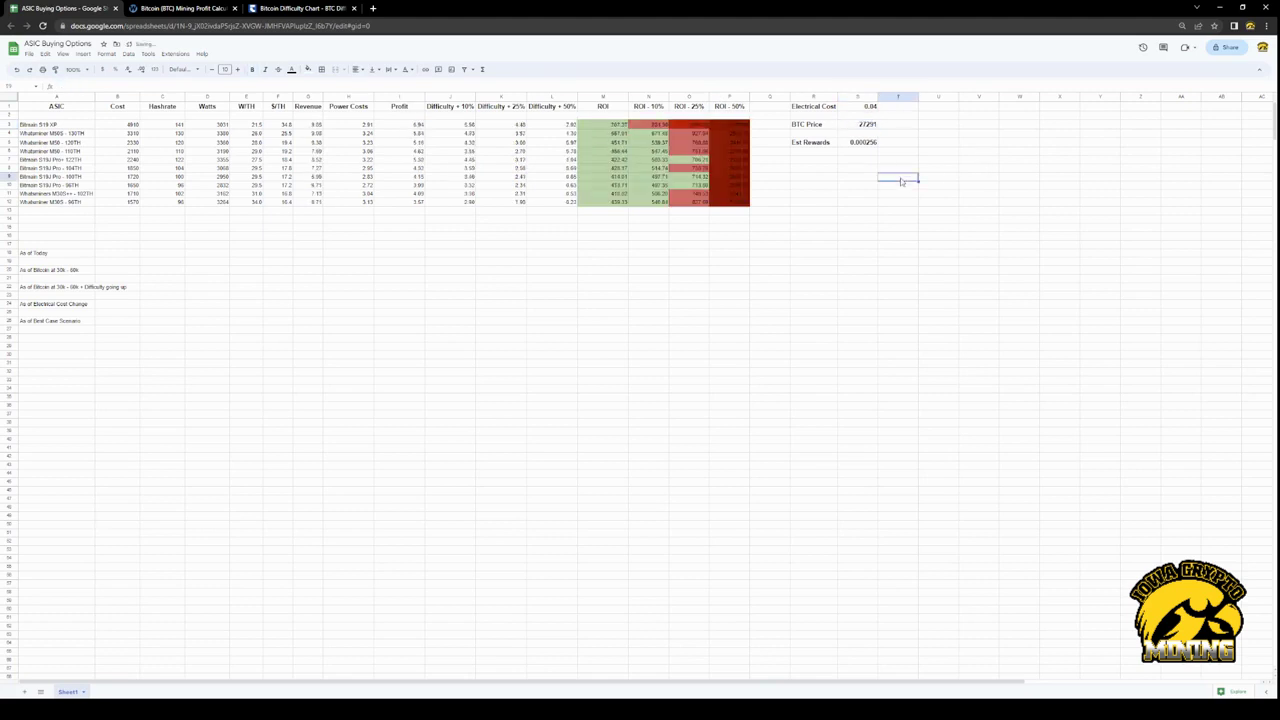
left_click(869, 126)
left_click(613, 185)
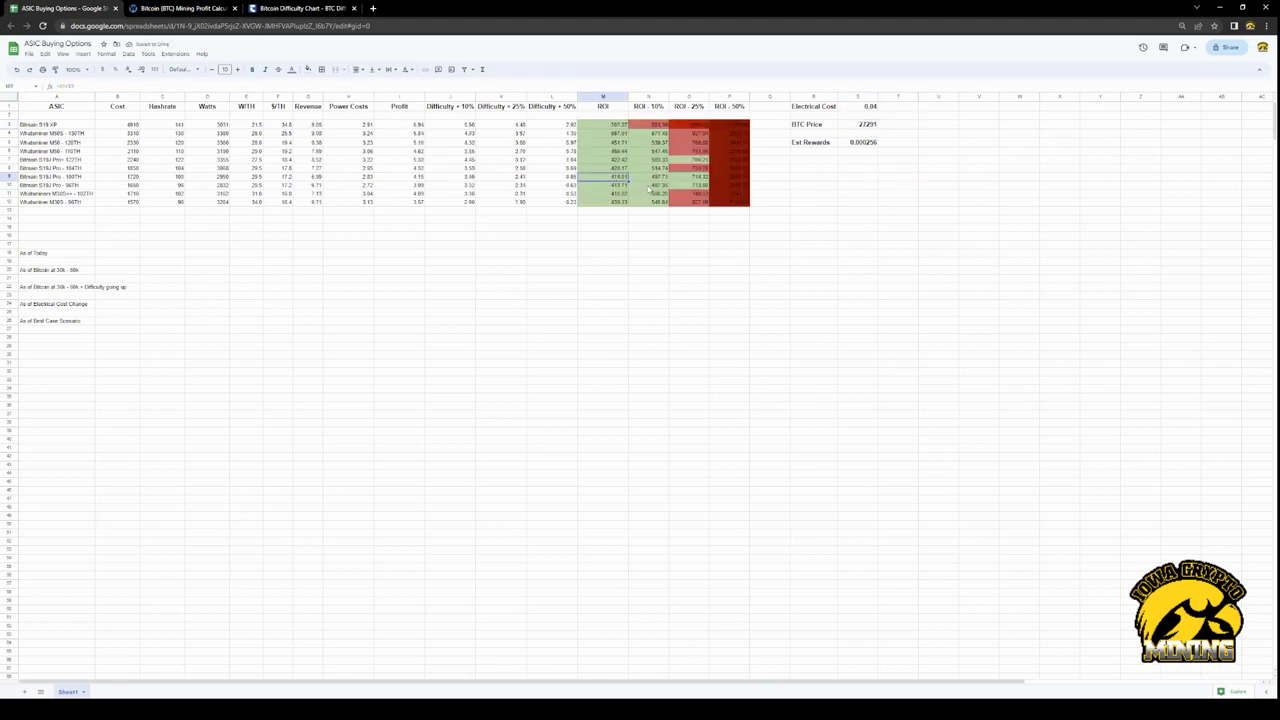
left_click(648, 188)
left_click(693, 184)
left_click(730, 184)
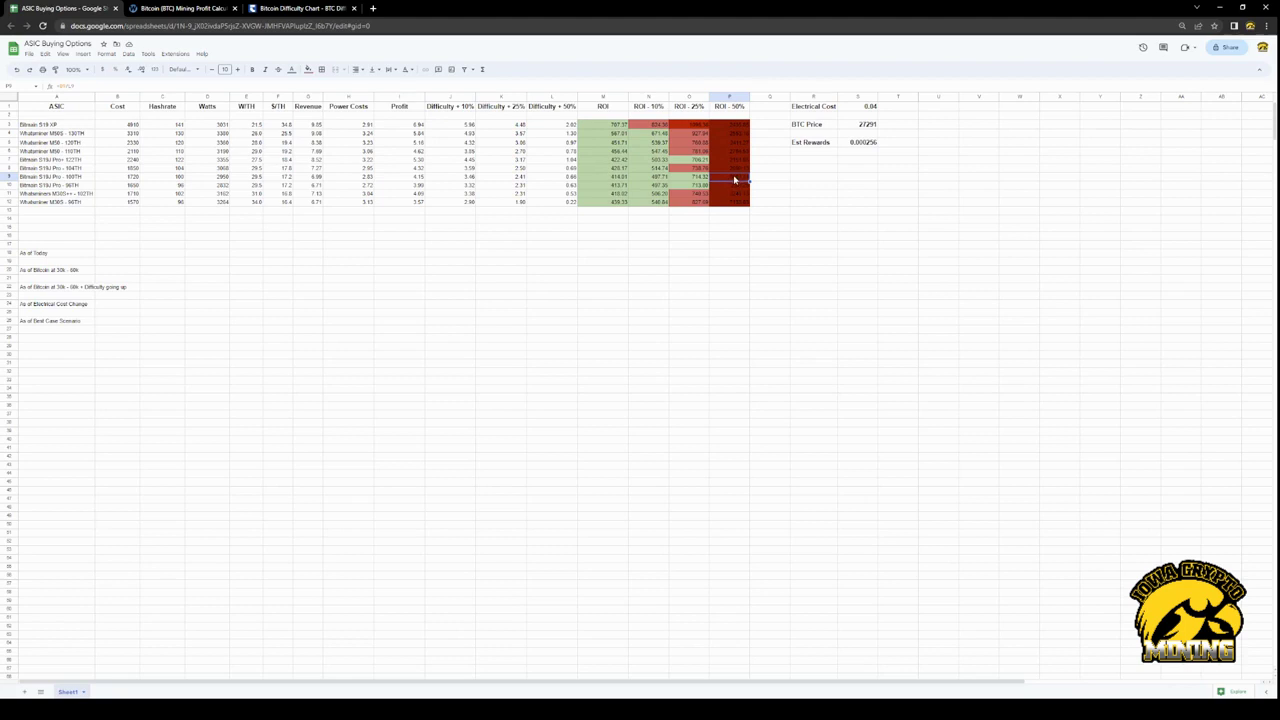
View the ROI - 25% formula in row 10, then switch to the Bitcoin Difficulty Chart page
key("Left")
key("Down")
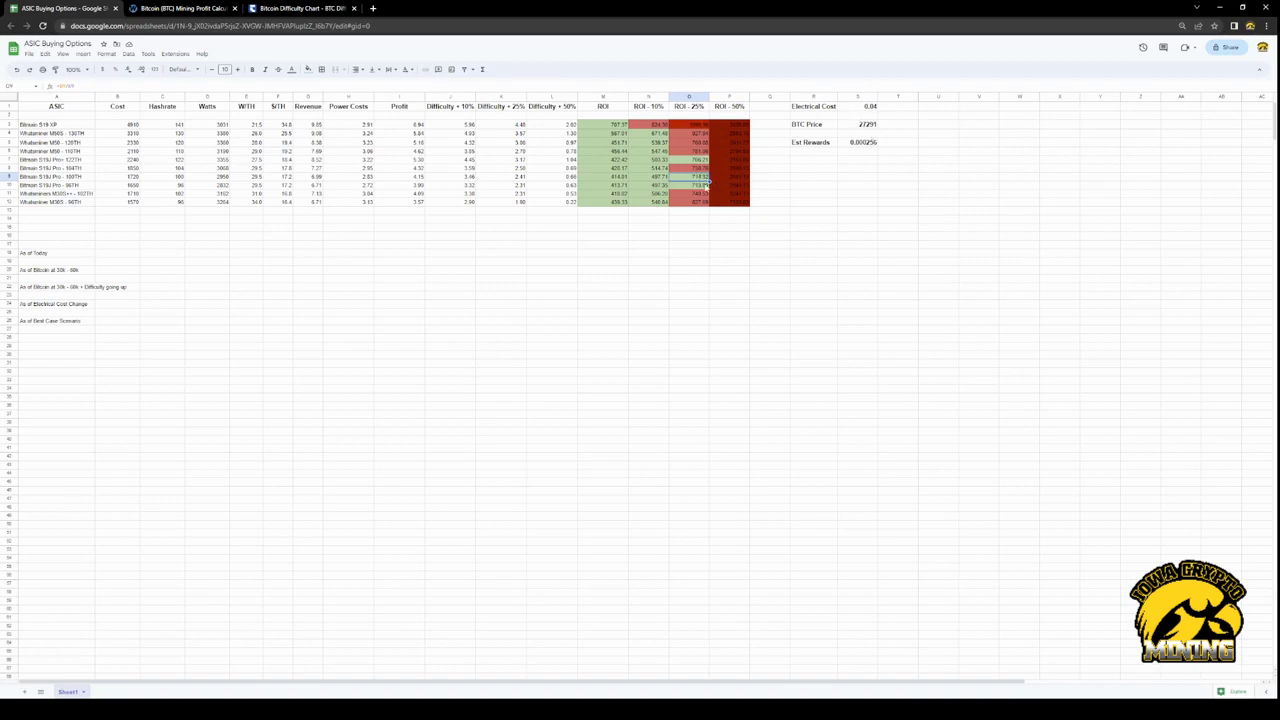
double_click(697, 177)
left_click(298, 9)
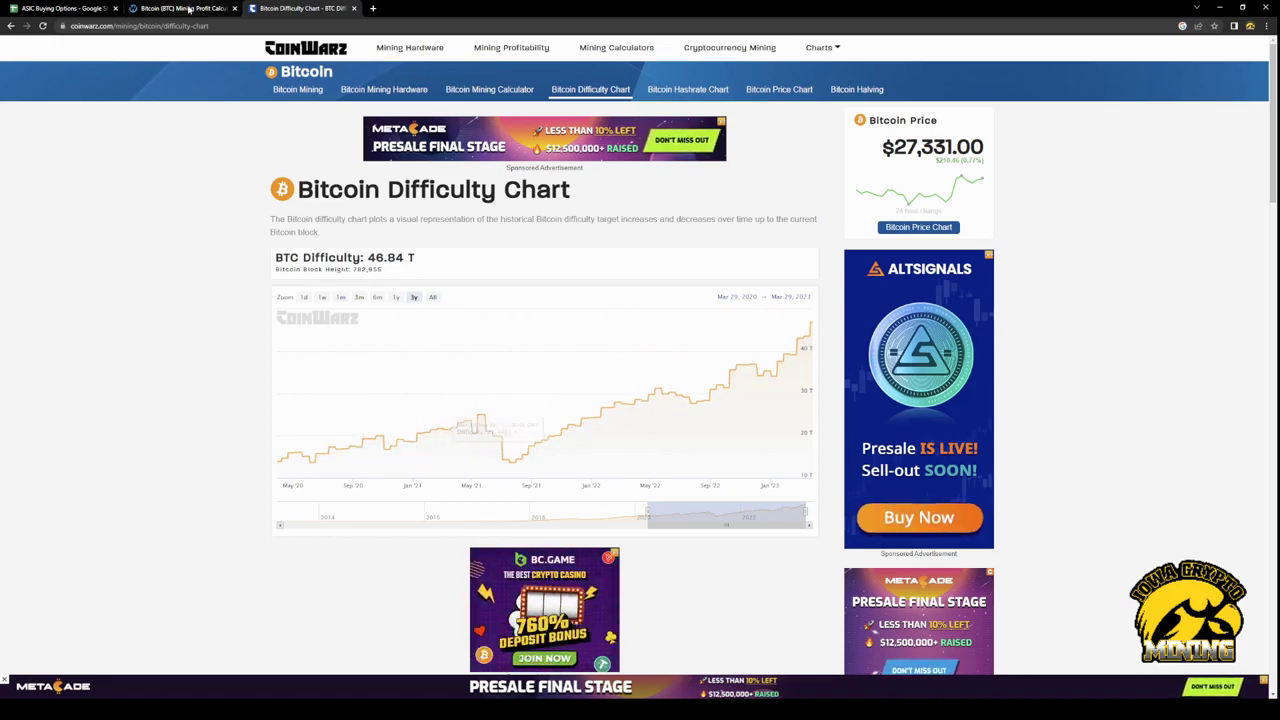
After reading the 46.84 T difficulty, return to the ASIC Buying Options spreadsheet
left_click(62, 8)
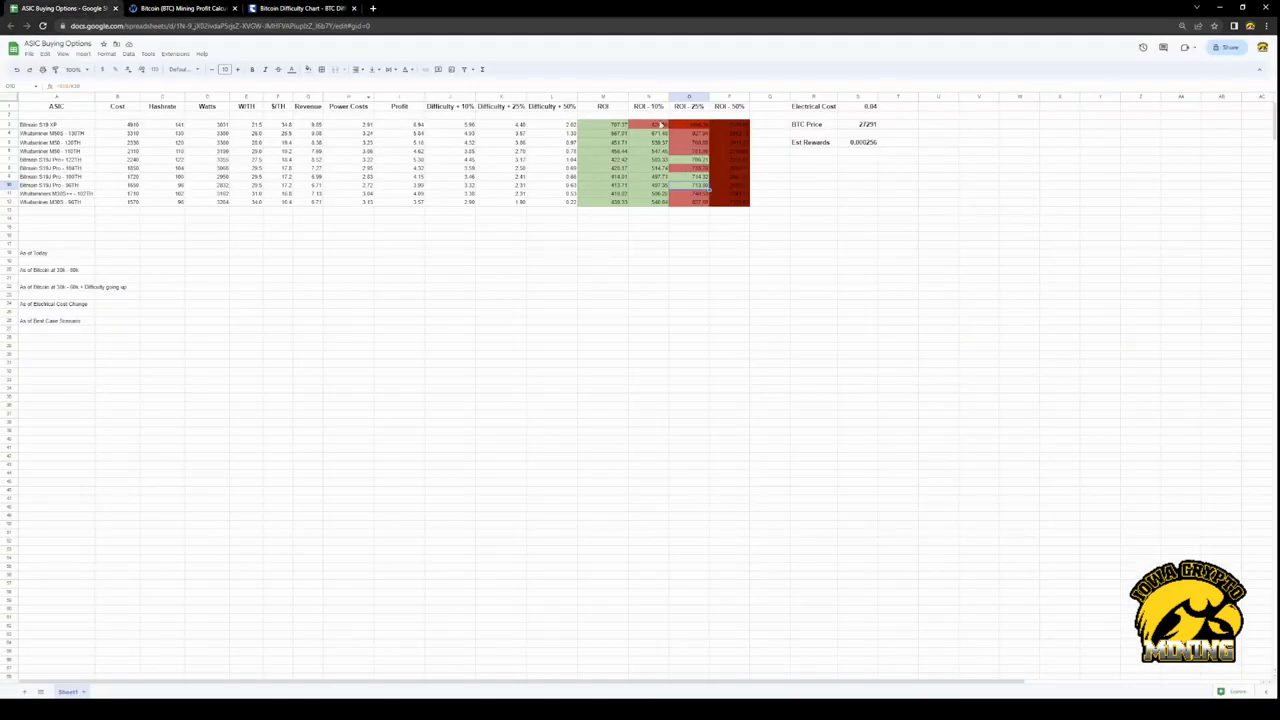
Check three miners' ROI values, then try a BTC Price of 60000
left_click(612, 202)
left_click(613, 177)
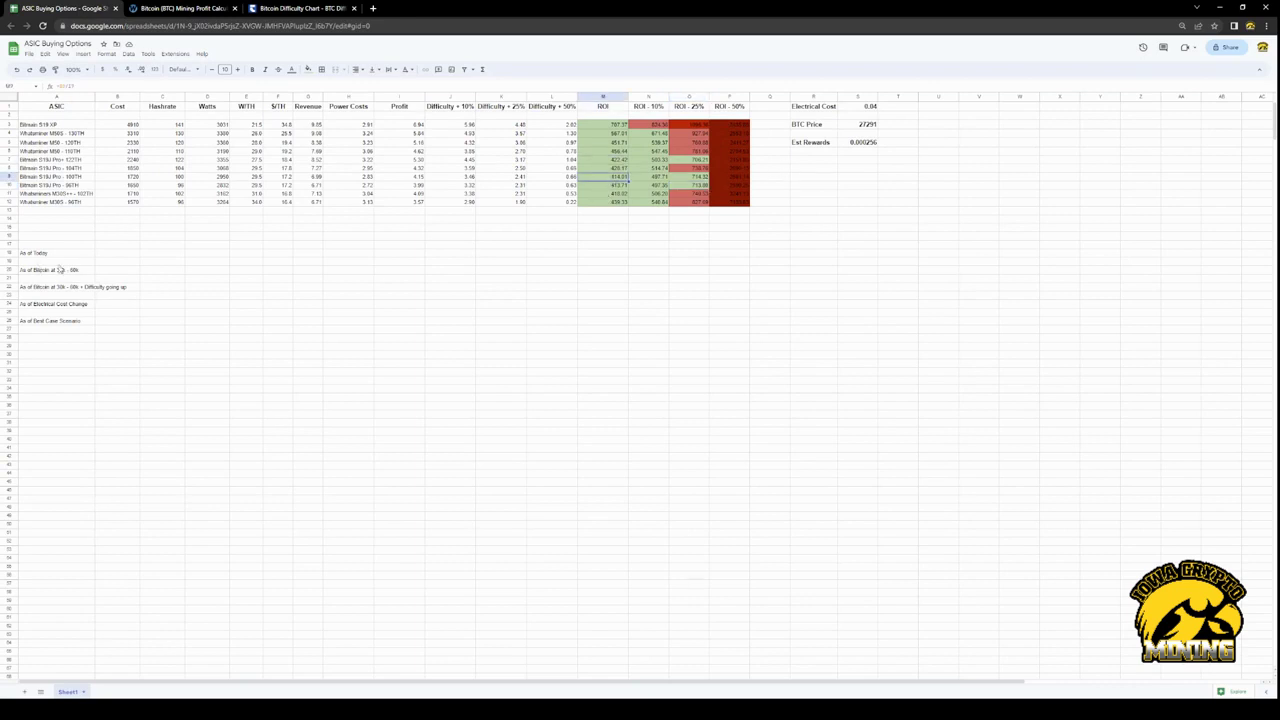
left_click(612, 161)
left_click(874, 124)
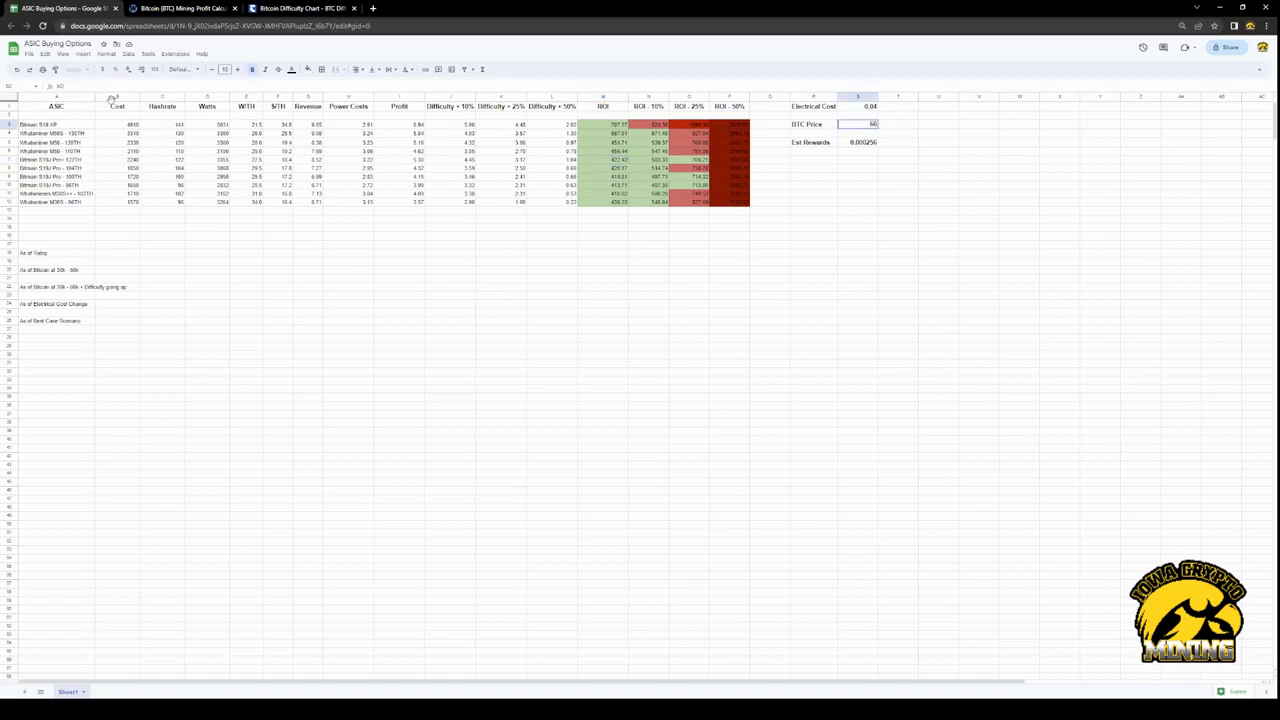
left_click(343, 237)
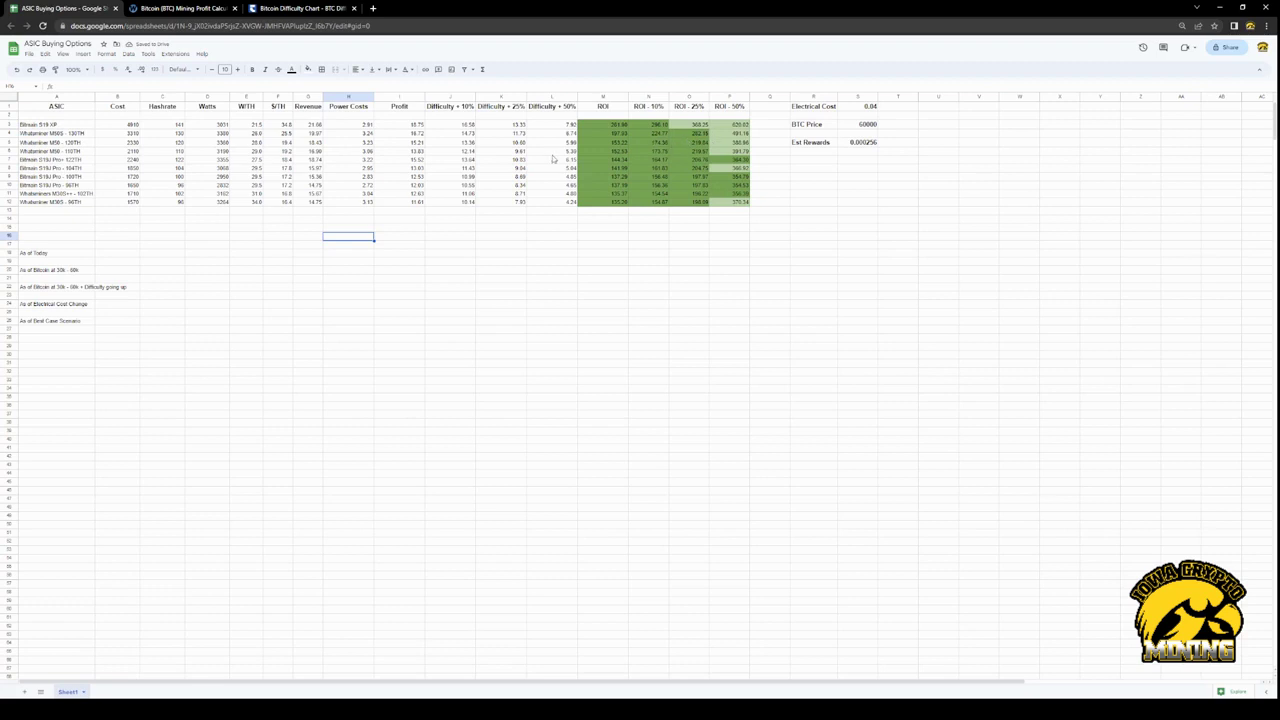
Set the BTC Price to 40000, then review ROI values and the difficulty and Electrical Cost scenario notes
left_click(858, 125)
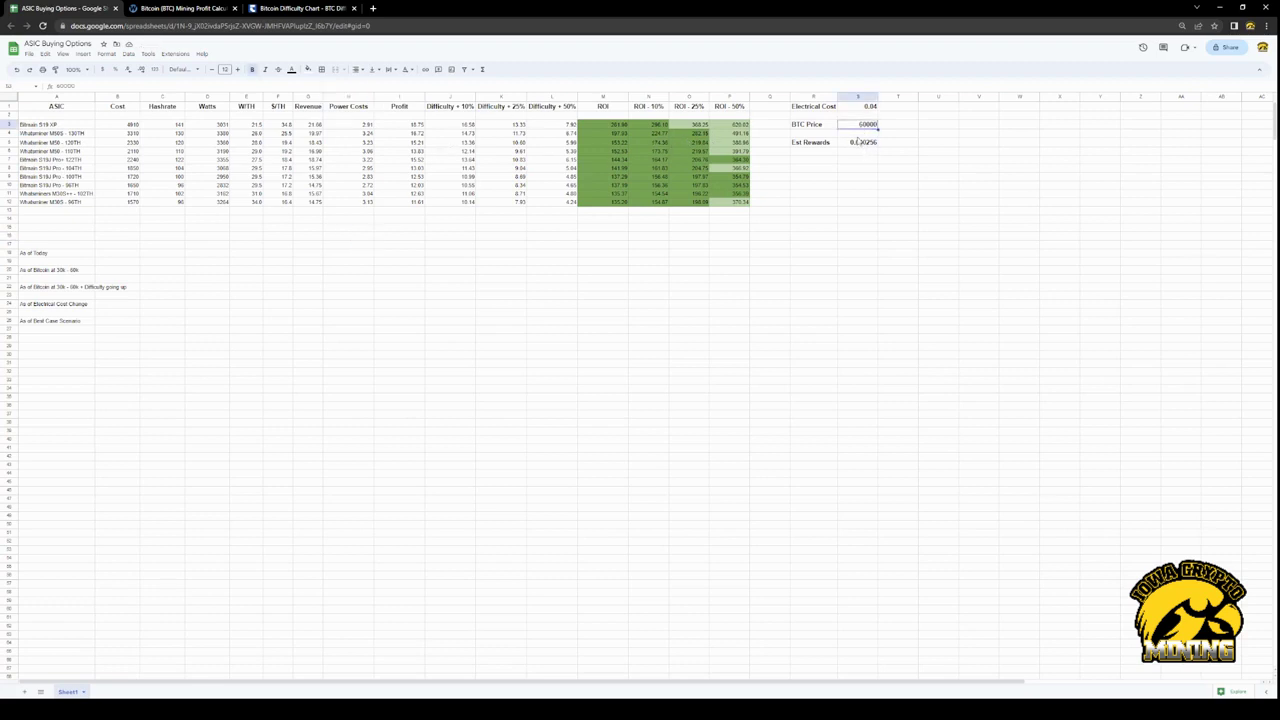
type("4")
key("Return")
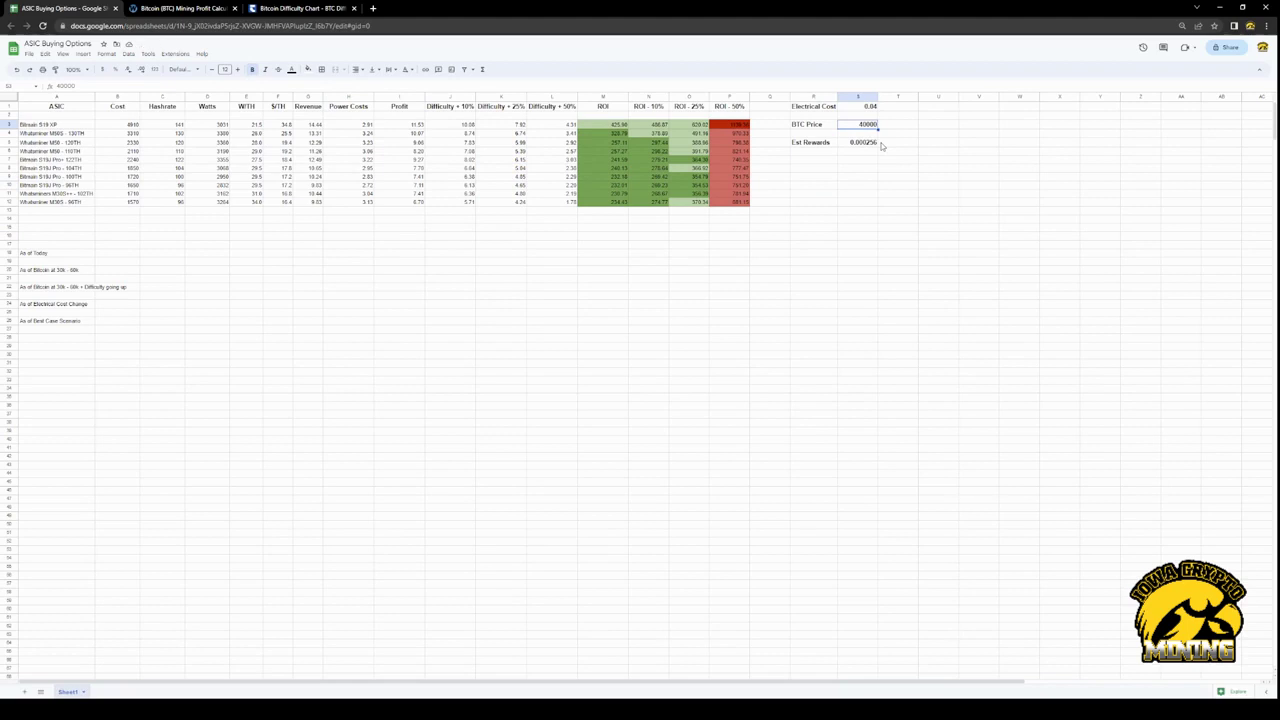
left_click(610, 187)
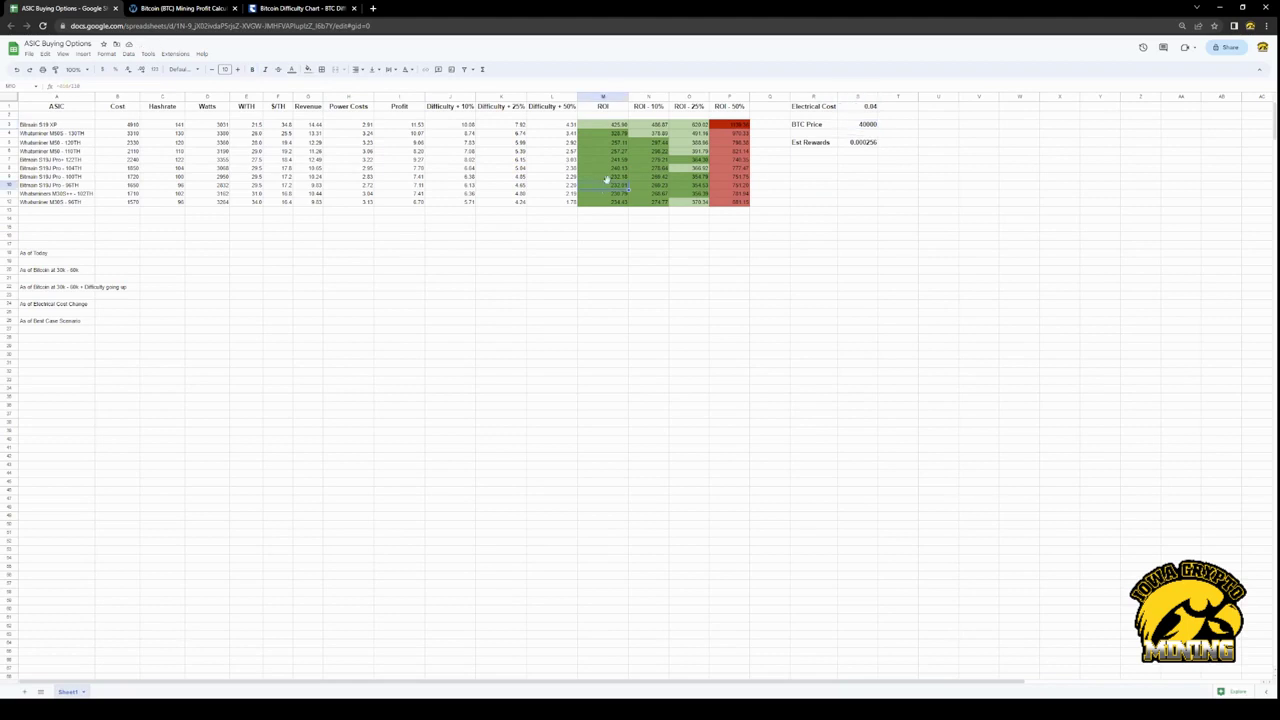
left_click(607, 168)
left_click(40, 289)
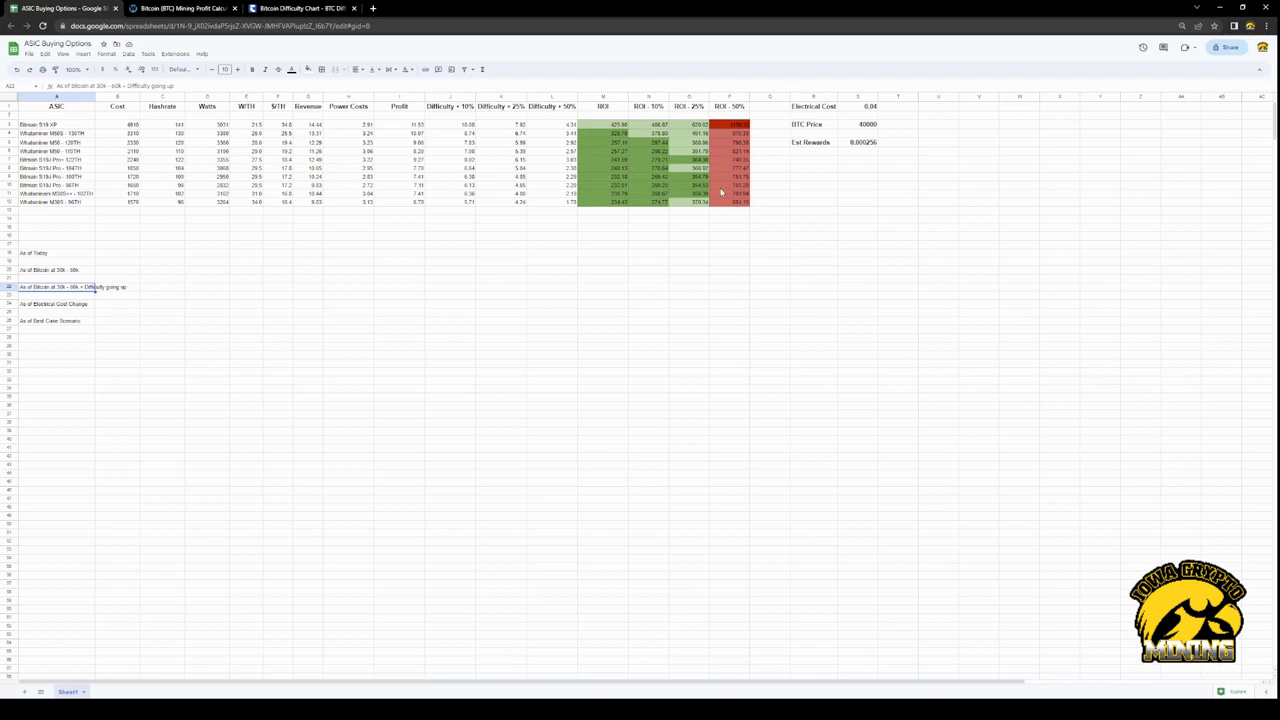
left_click(68, 305)
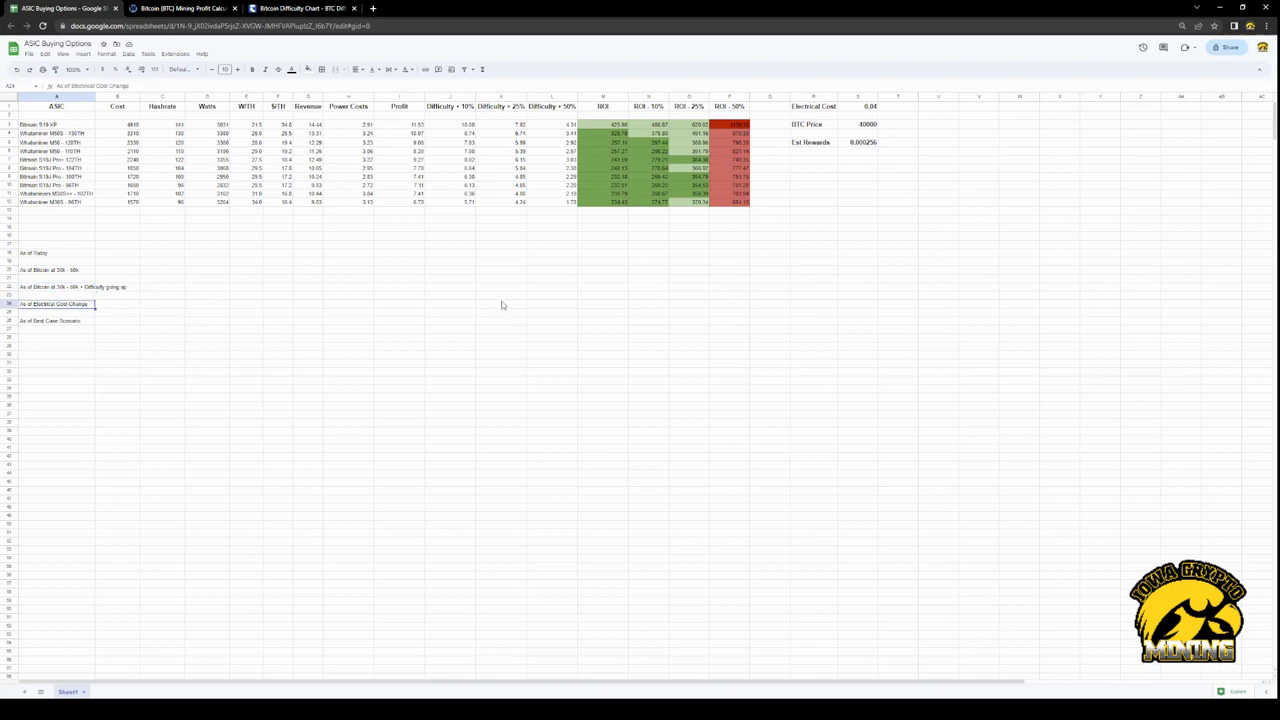
Reset the BTC Price to 27291 and raise the Electrical Cost to 0.08
left_click(872, 107)
left_click(870, 125)
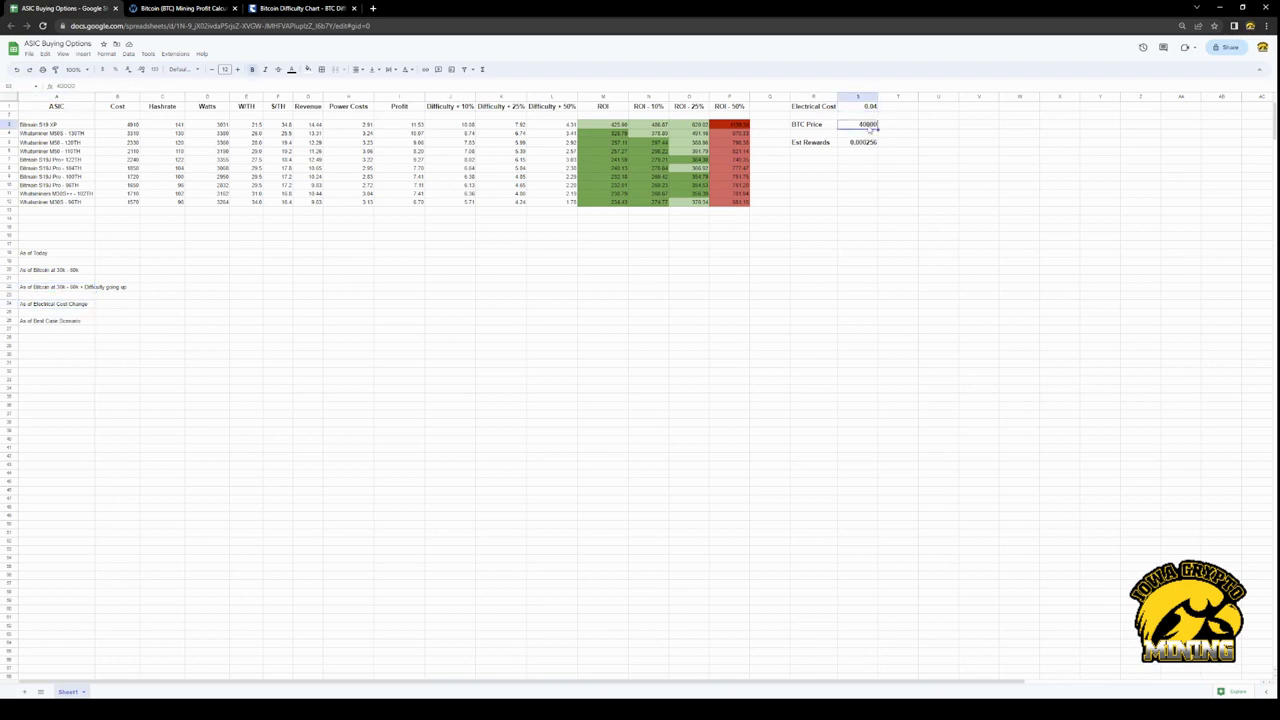
type("27291")
left_click(844, 190)
left_click(860, 108)
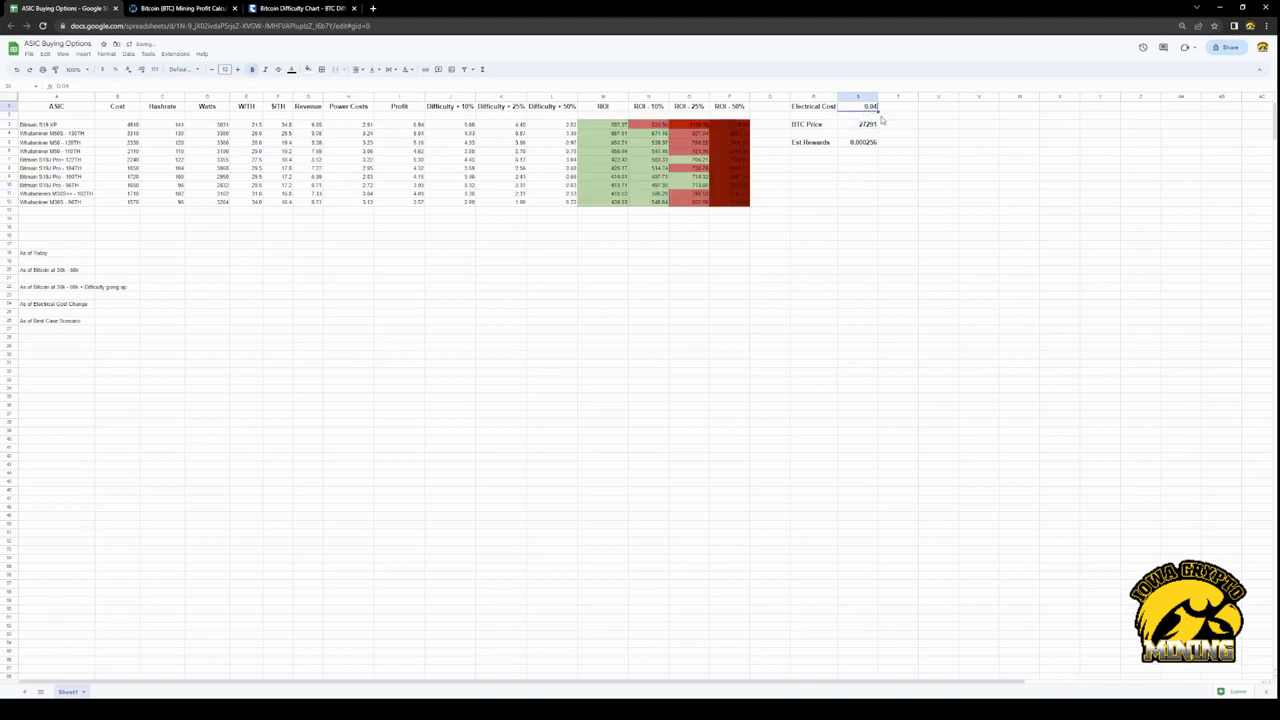
left_click(89, 87)
left_click(787, 220)
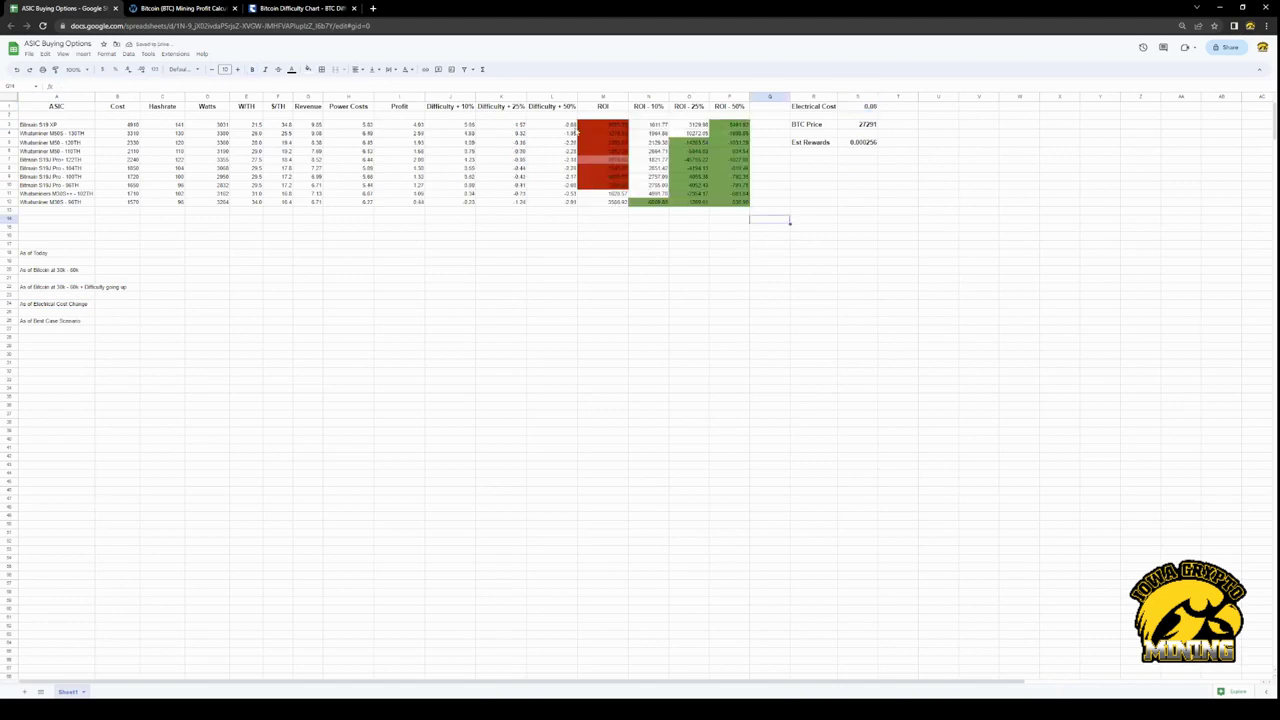
Inspect Profit and the Difficulty +10%, +25% and +50% values under the higher cost
left_click(419, 186)
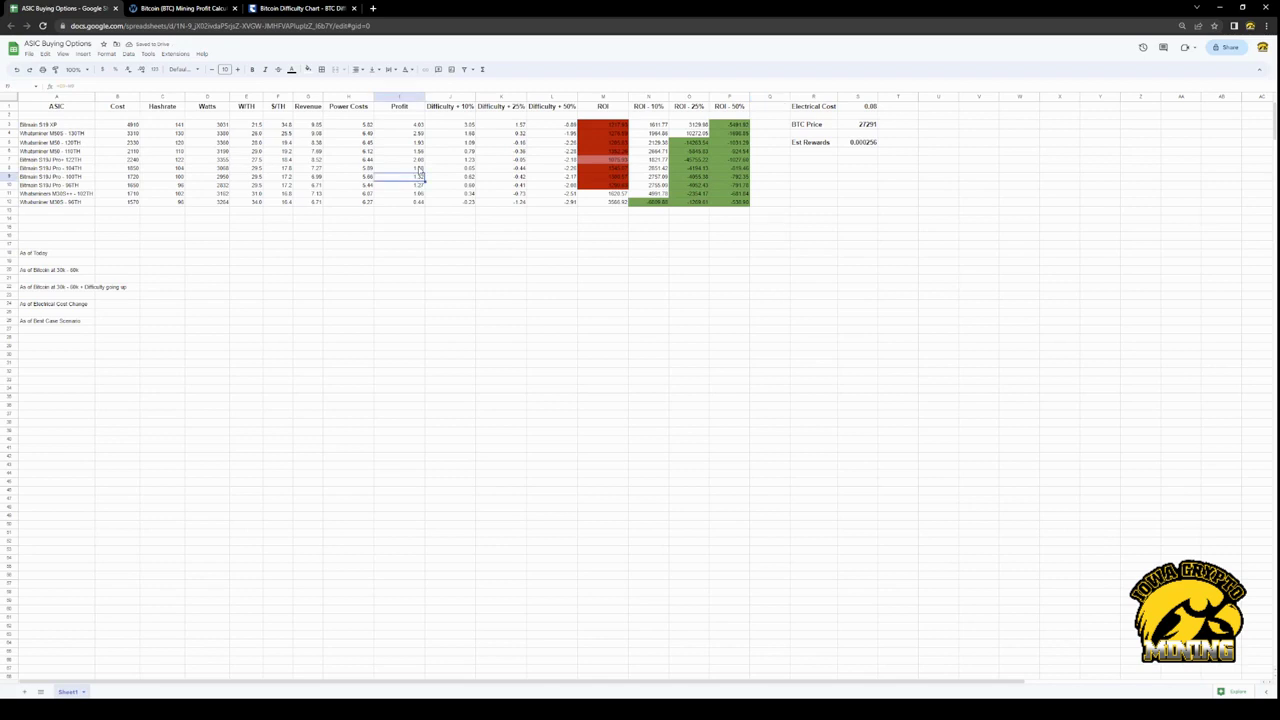
left_click(419, 167)
left_click(419, 177)
left_click(447, 178)
left_click(512, 178)
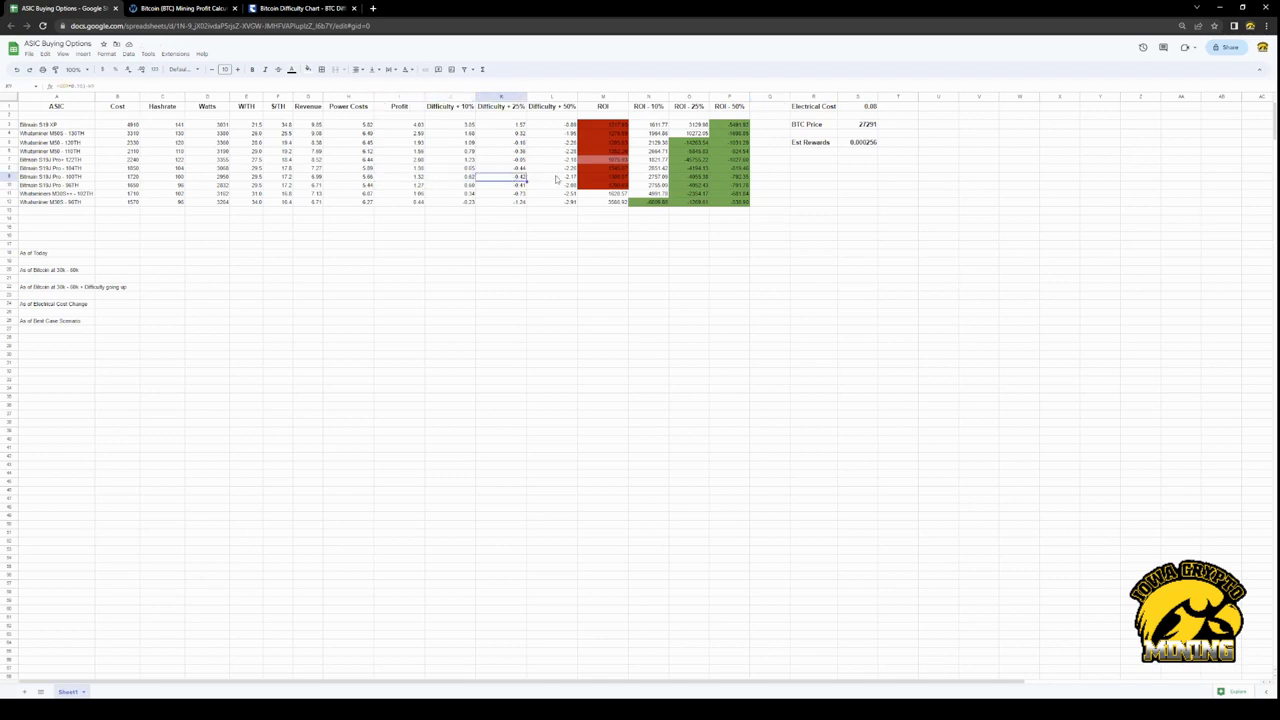
left_click(572, 180)
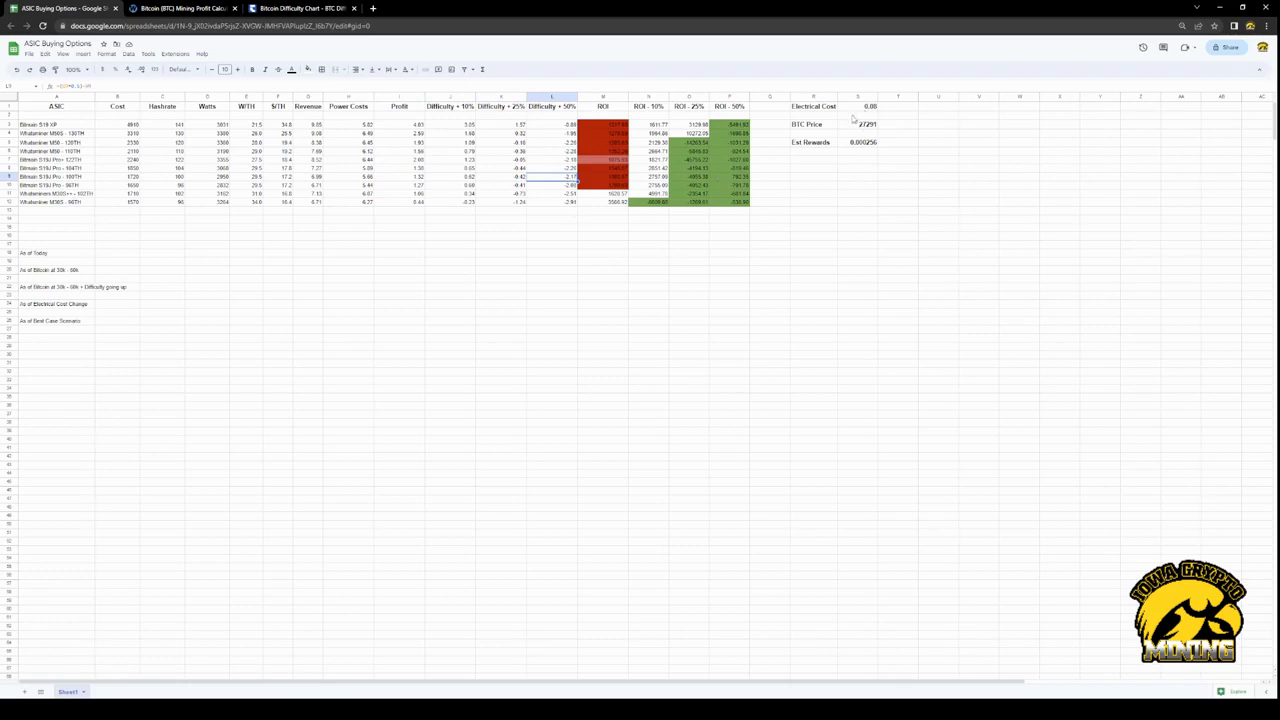
left_click(864, 108)
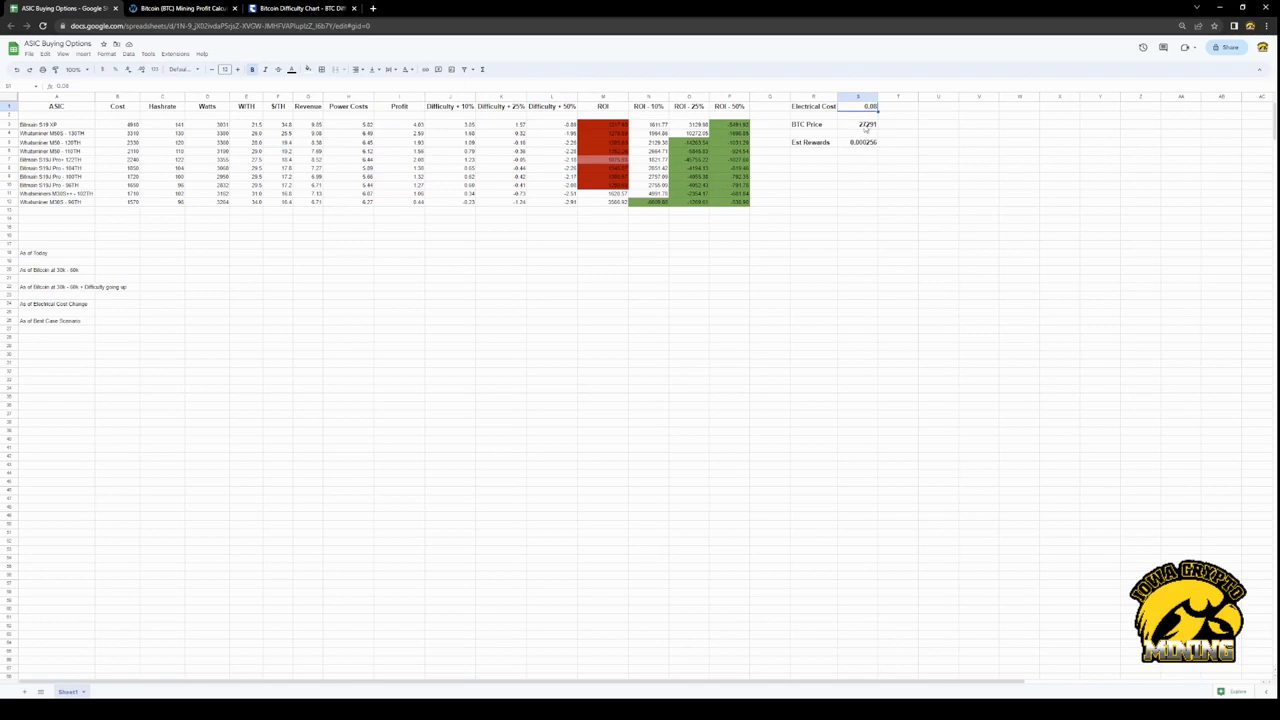
Set the BTC Price to 40000 and check the recalculated ROI values
left_click(866, 126)
type("4000")
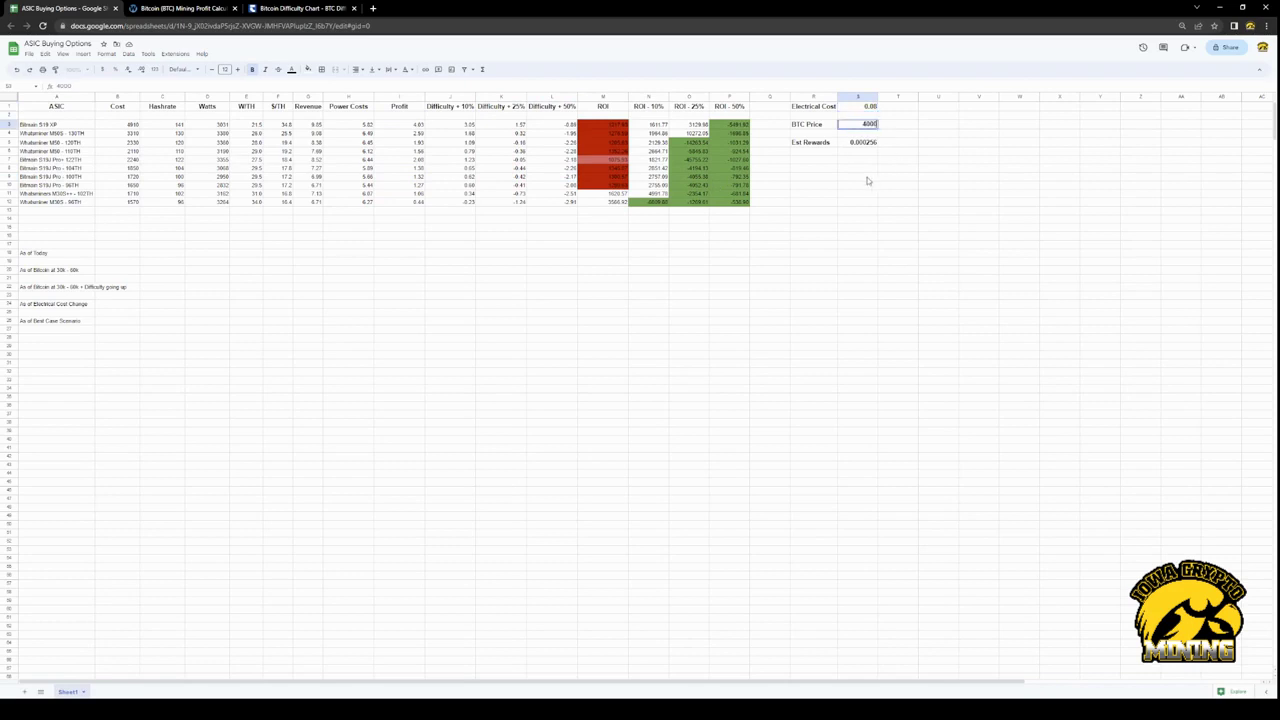
type("0")
left_click(868, 181)
left_click(620, 176)
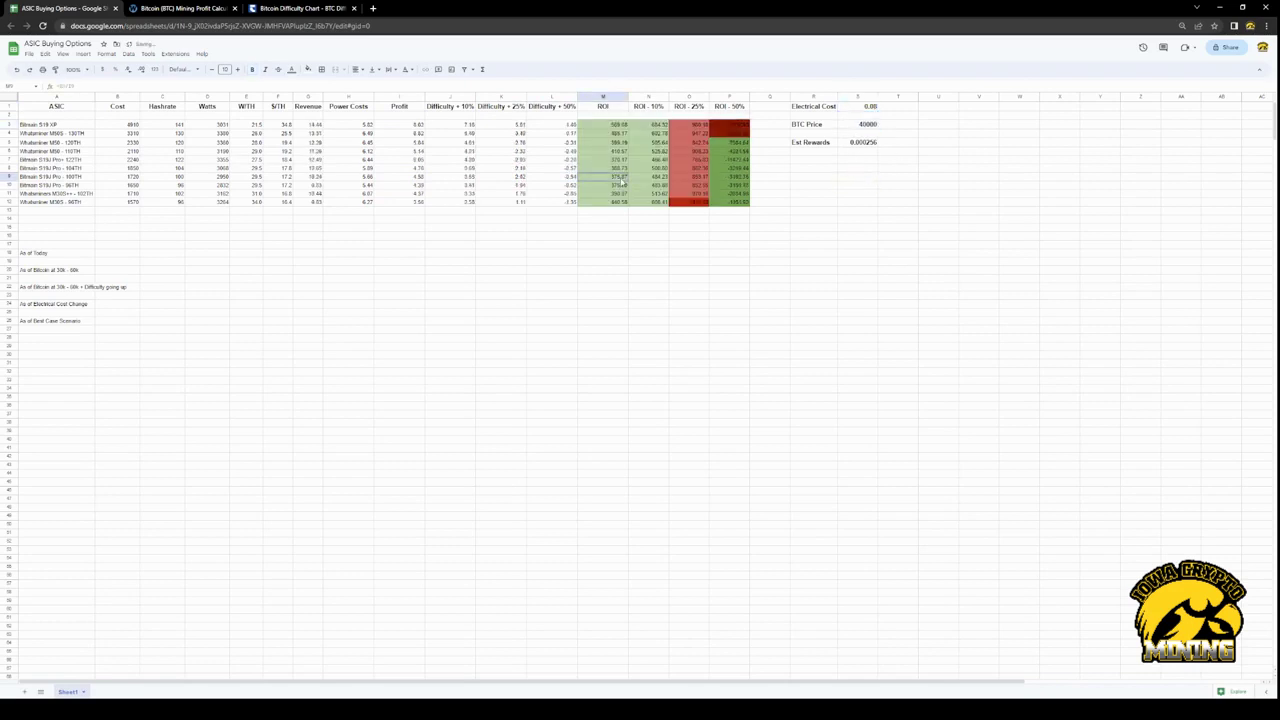
key("Down")
key("Down")
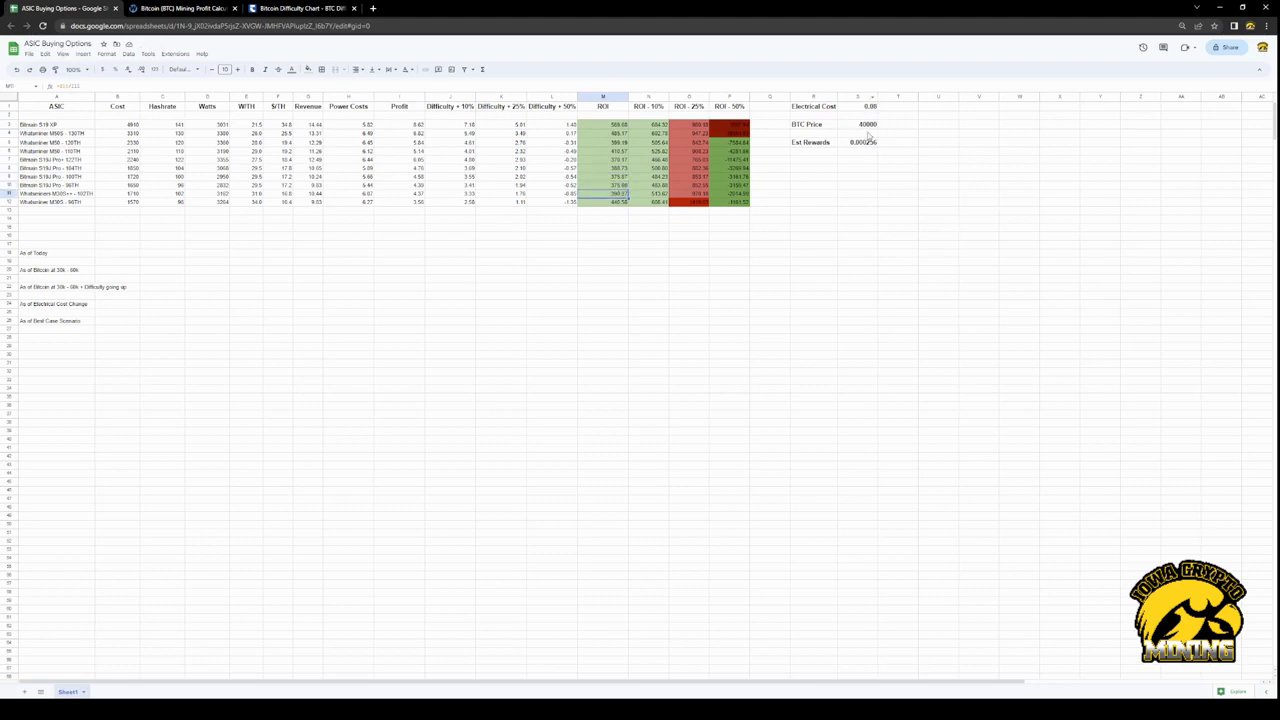
left_click(871, 126)
Try an Est Rewards of 0.000288, then undo it back to 0.000256
left_click(872, 143)
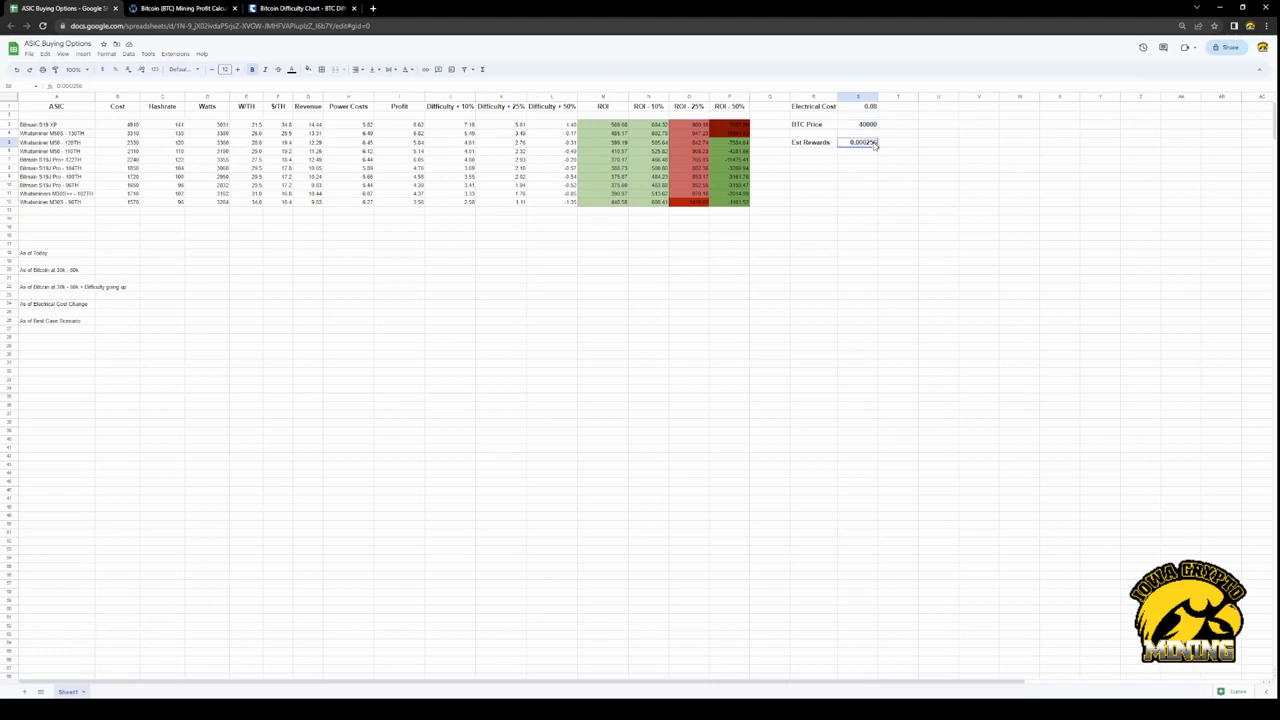
left_click(117, 86)
left_click(772, 221)
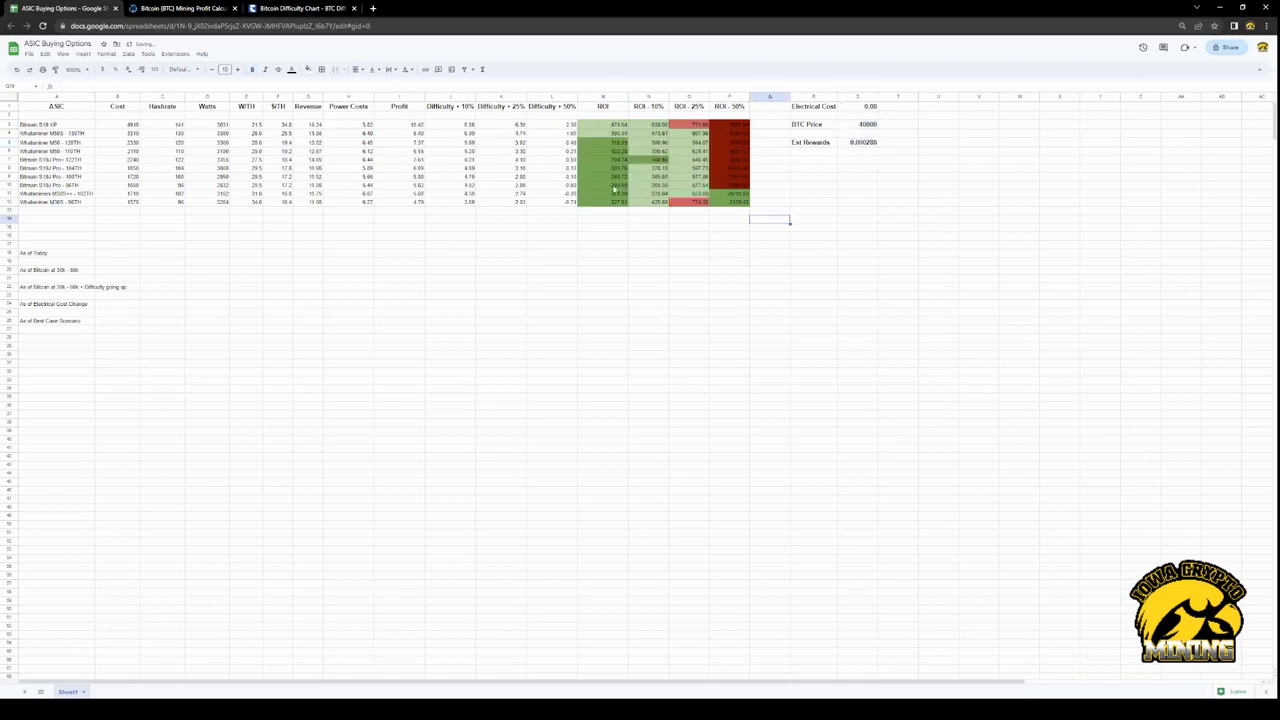
left_click(16, 70)
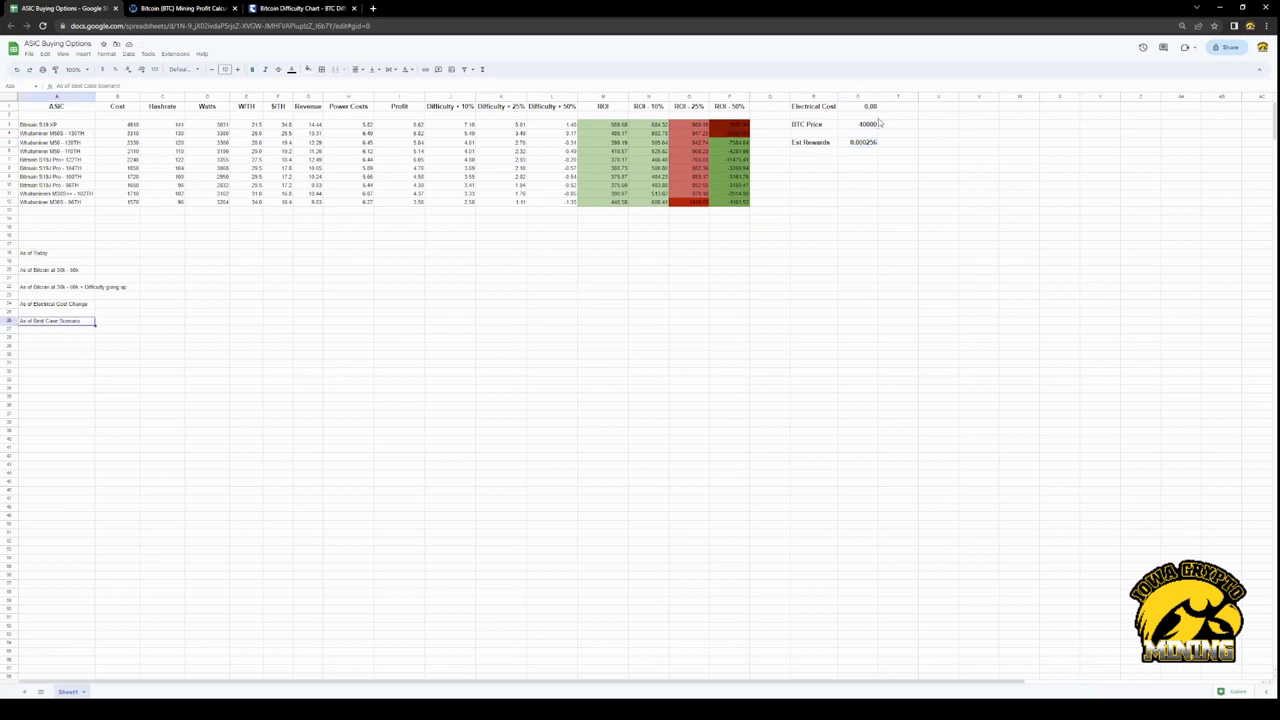
Set the BTC Price to 100000
left_click(874, 124)
type("1000")
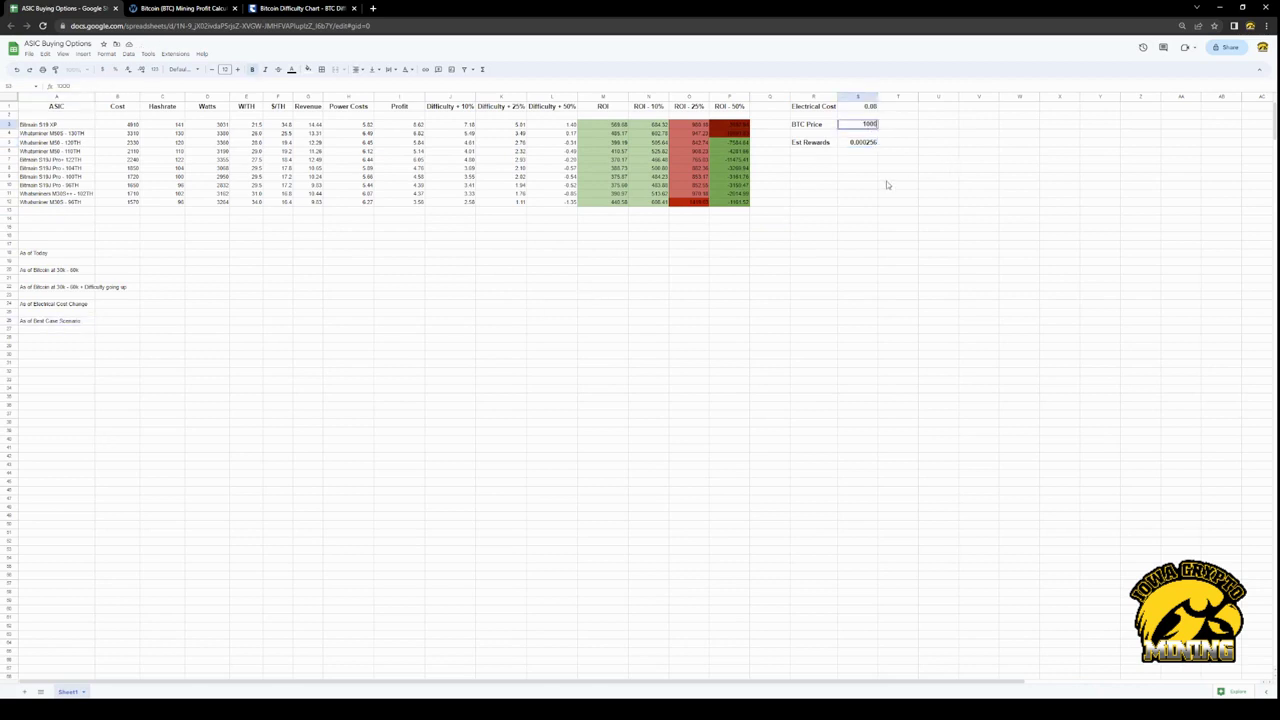
type("00")
key("Return")
Return the Electrical Cost to 0.04 and check a row's Difficulty + 50% value and miner
left_click(860, 107)
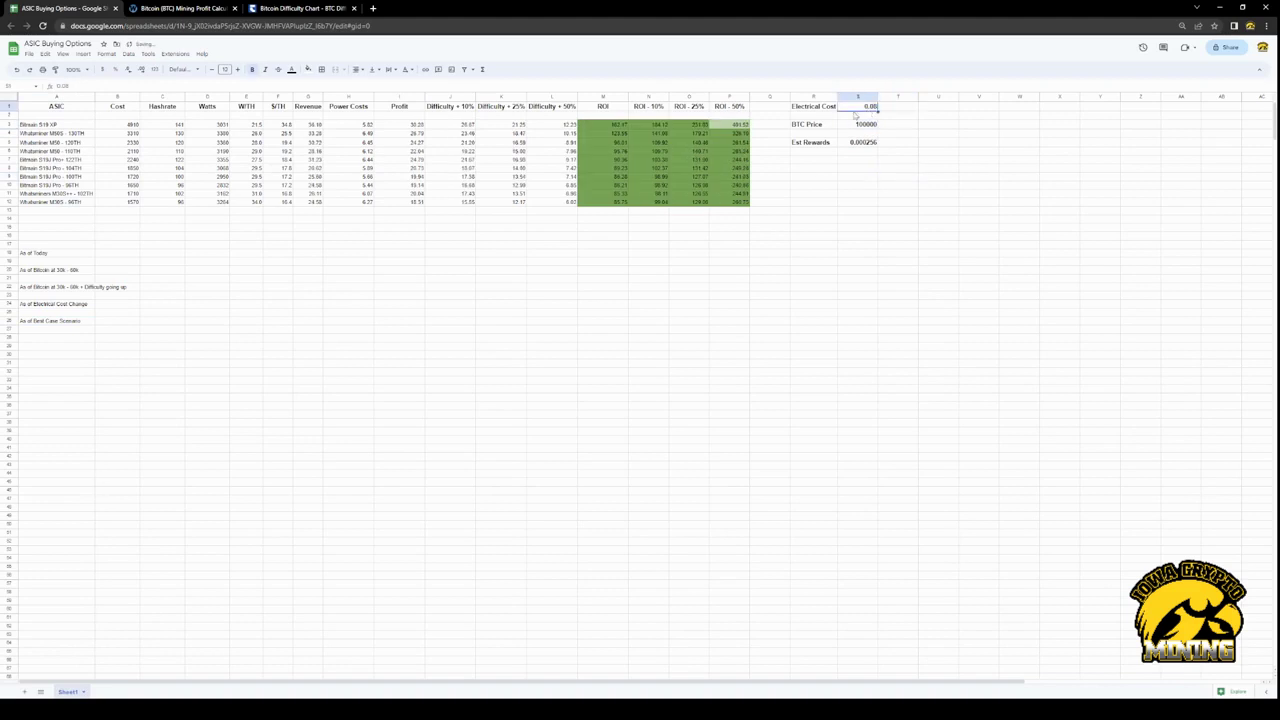
type(".04")
key("Return")
left_click(860, 124)
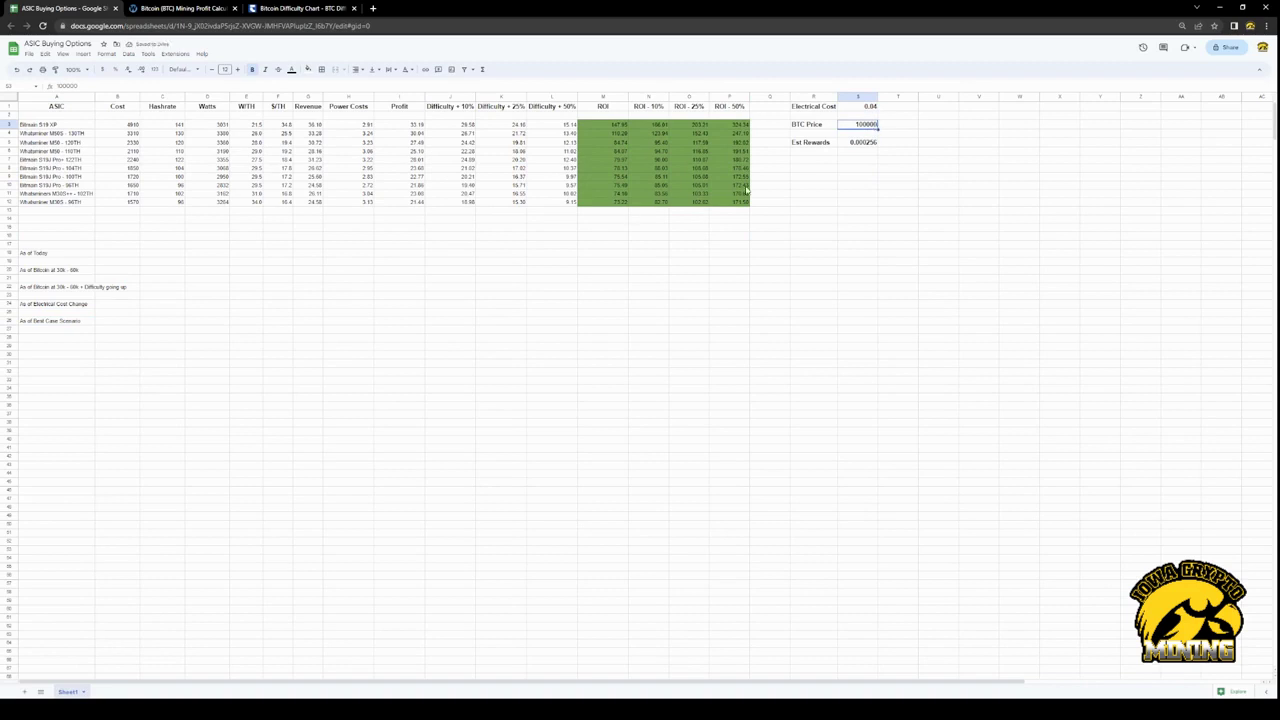
left_click(563, 177)
left_click(66, 178)
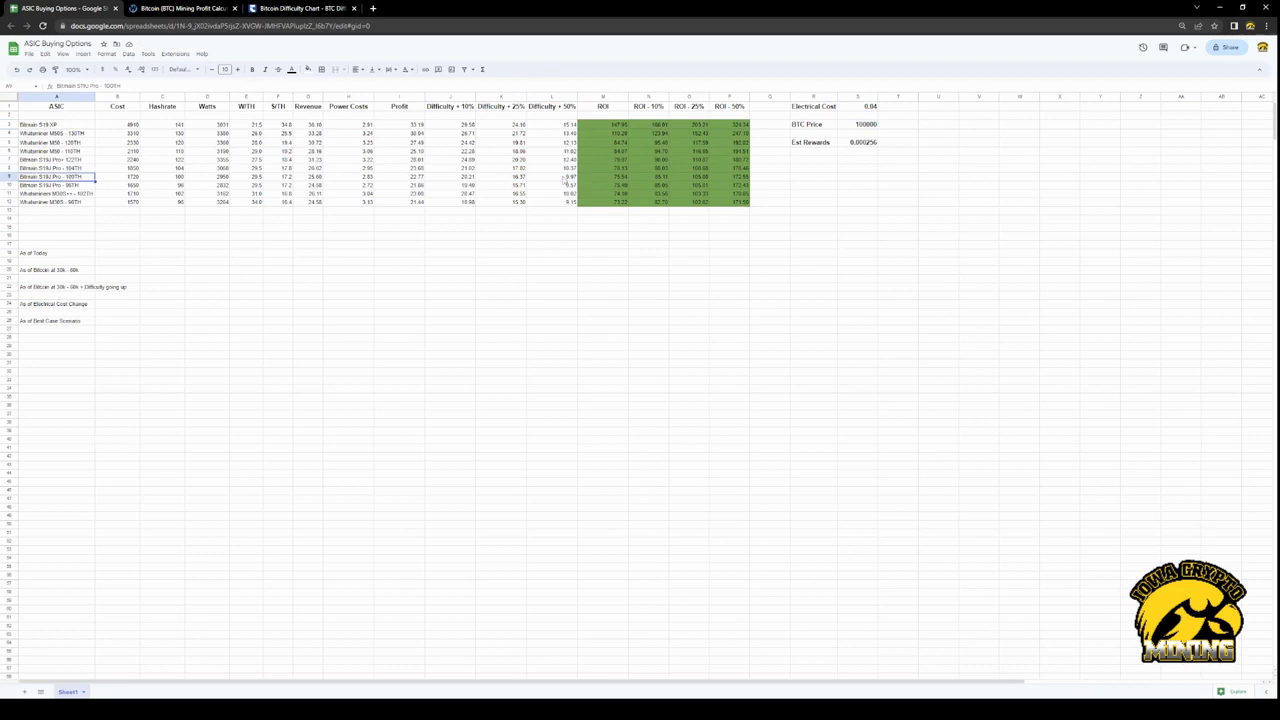
left_click(562, 179)
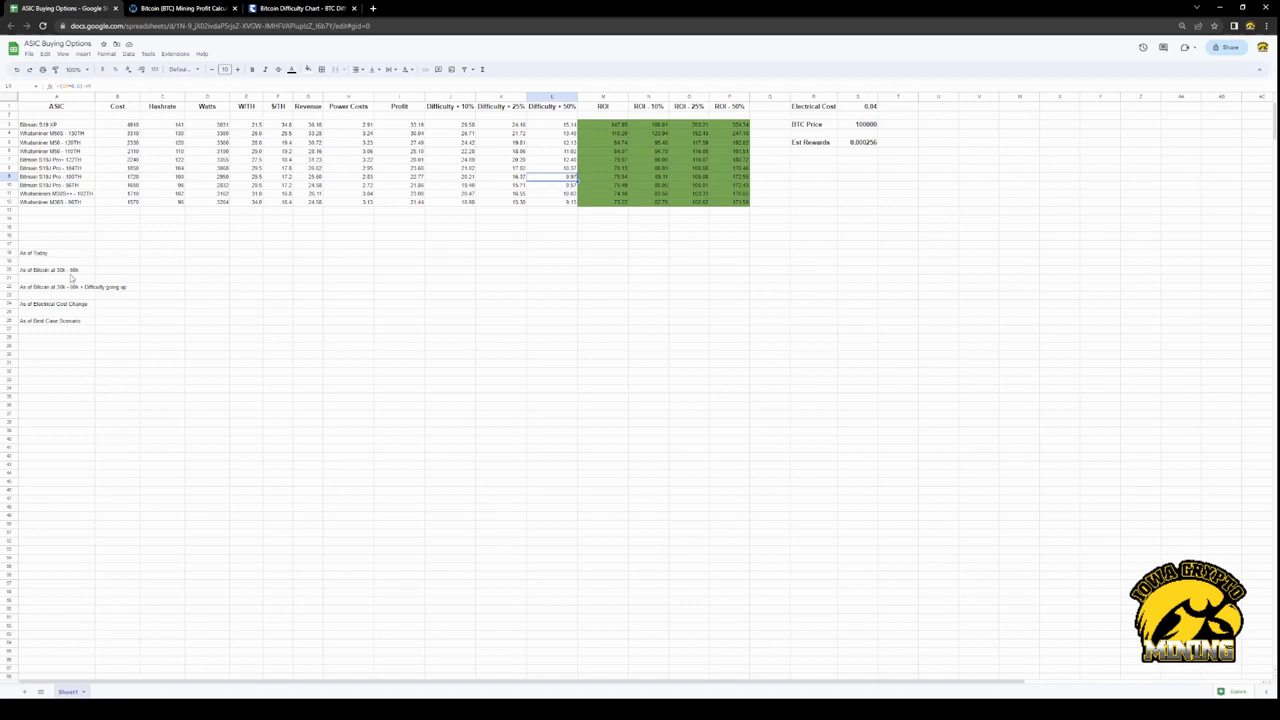
left_click(55, 322)
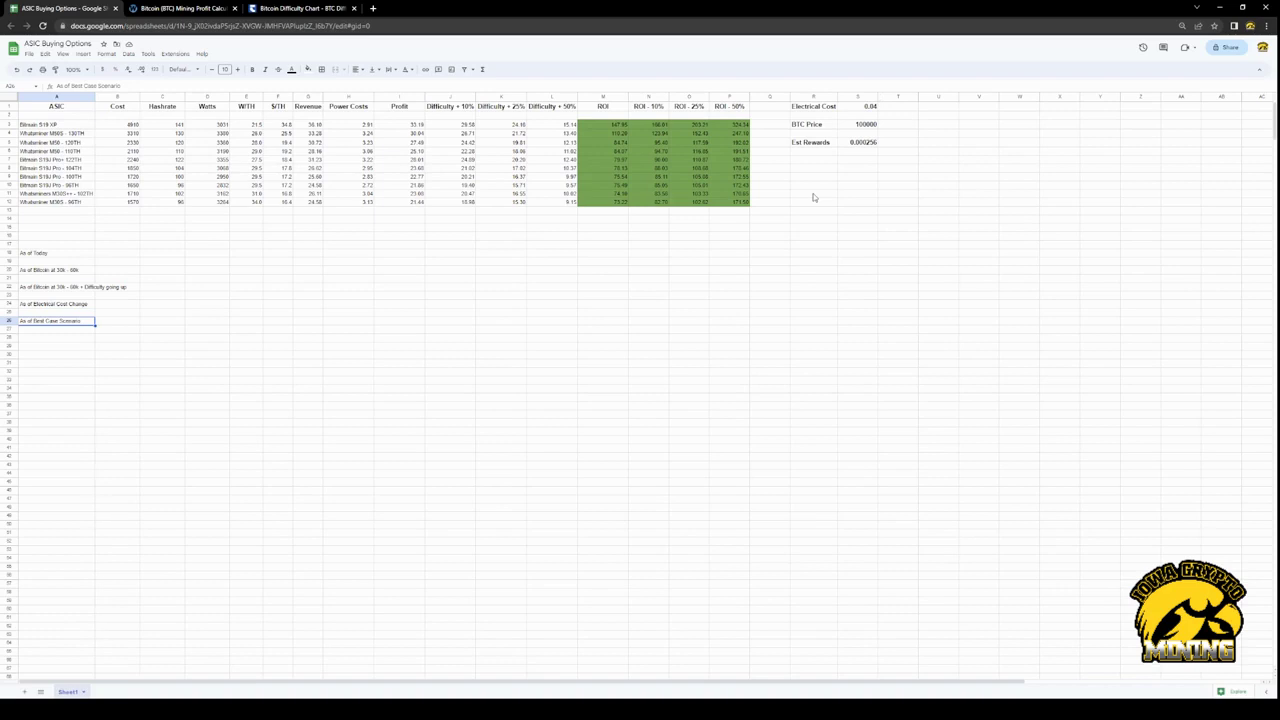
left_click(924, 155)
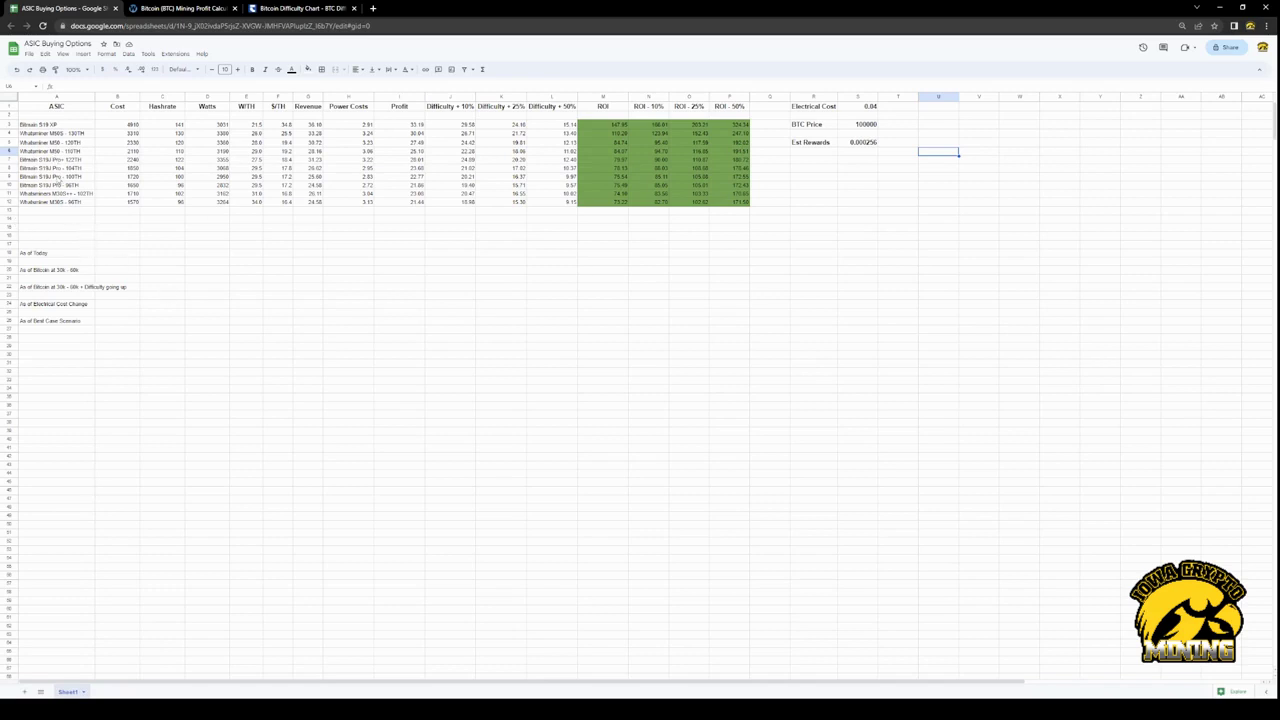
left_click(55, 236)
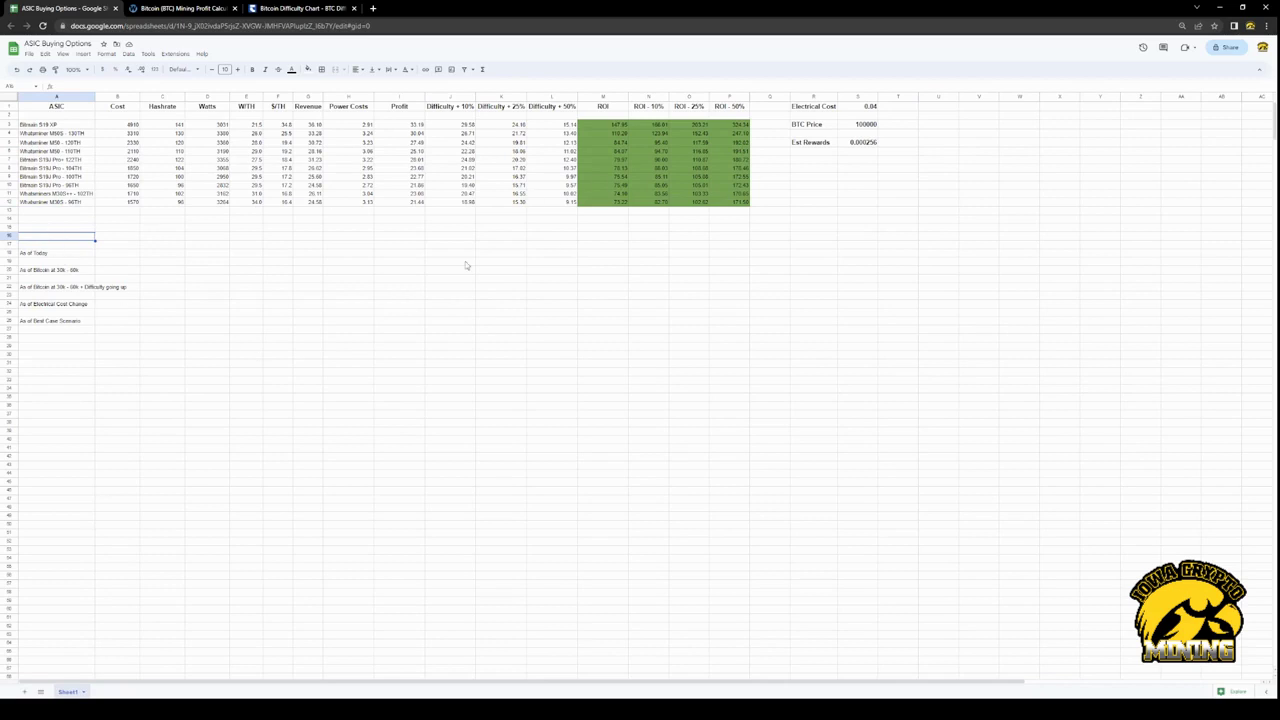
left_click_drag(120, 177, 127, 187)
left_click(134, 203)
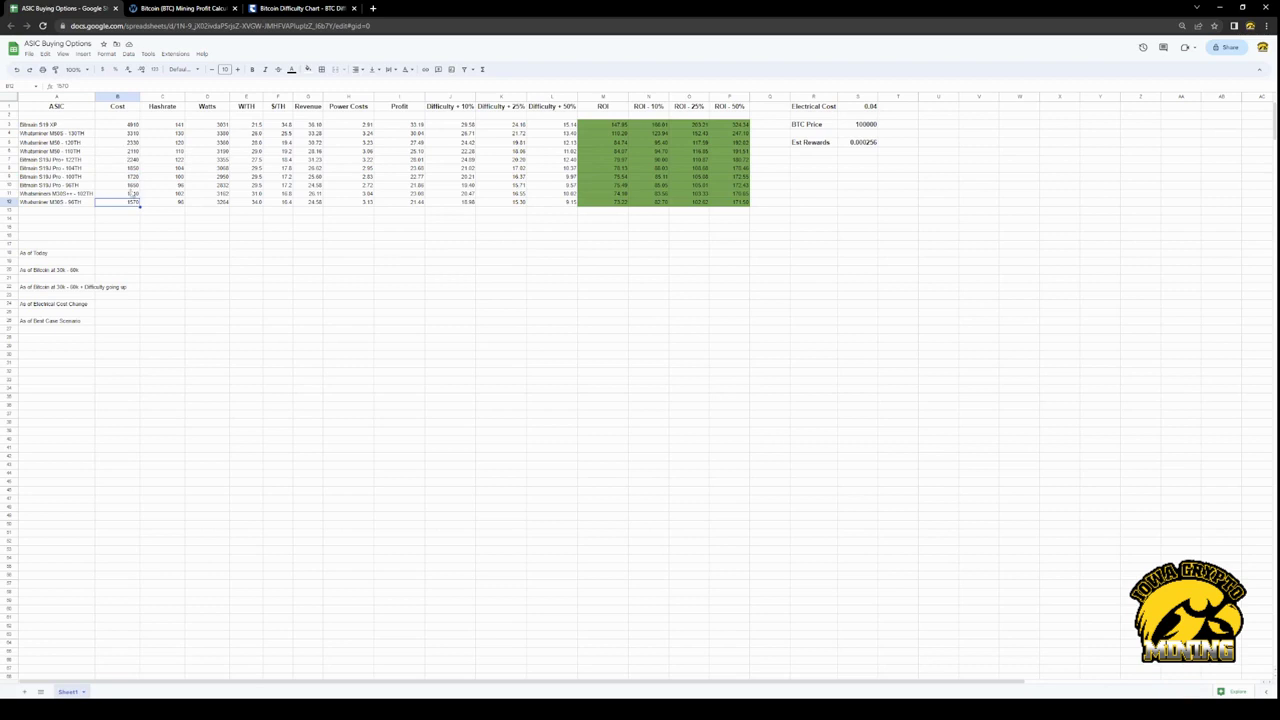